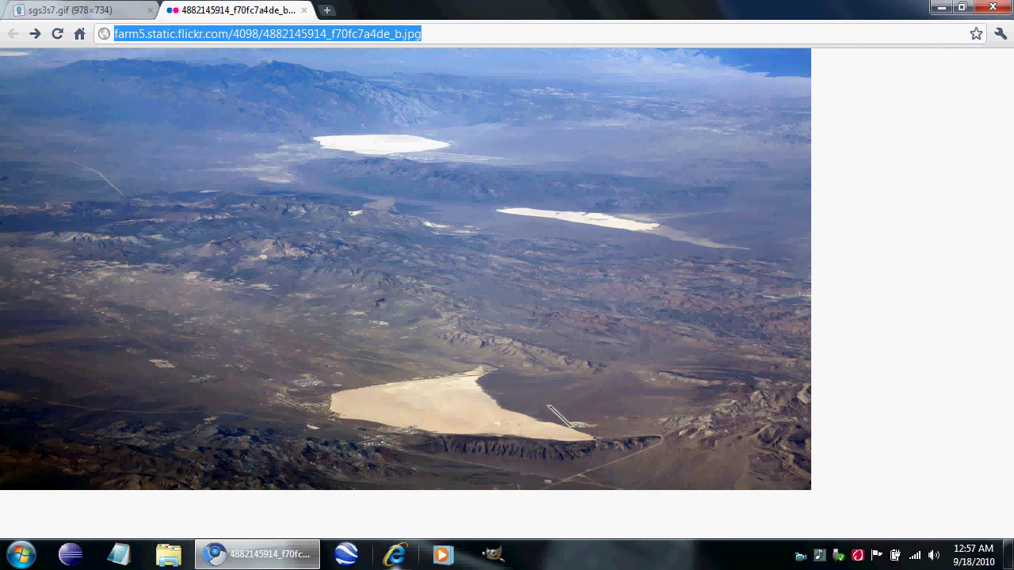
# - Launch Google Earth and return to the browser while it loads
pyautogui.click(346, 556)
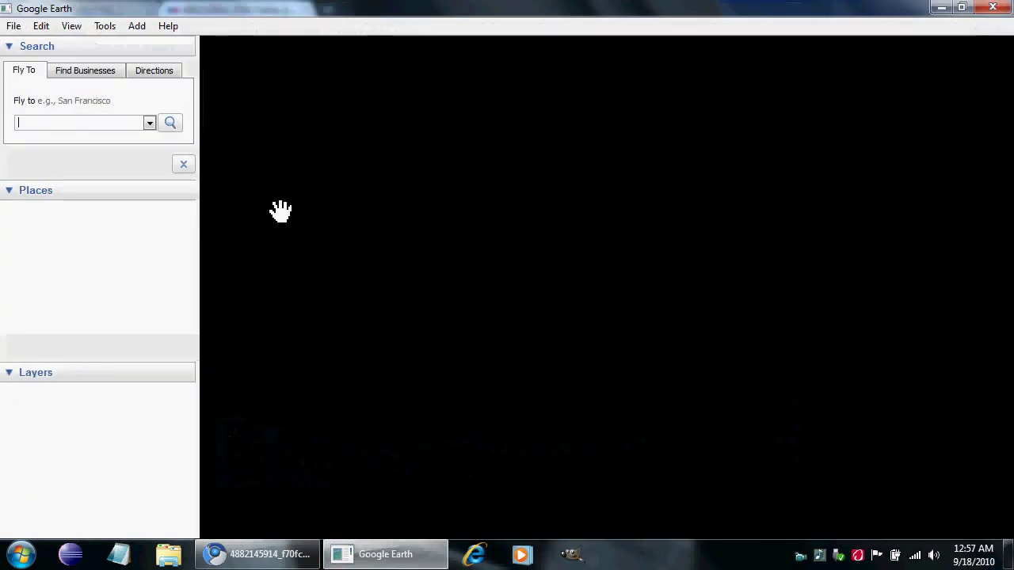
pyautogui.hotkey('alt', 'Tab')
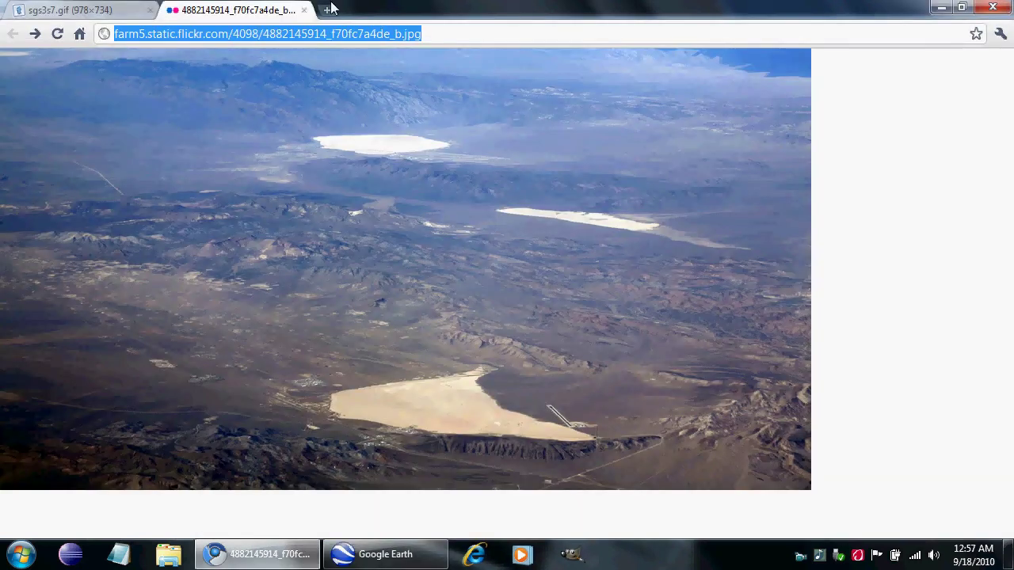
# - Load flightaware.com/live/findflight/krno/kphx in a new browser tab to list flights from Reno to Phoenix
pyautogui.click(333, 12)
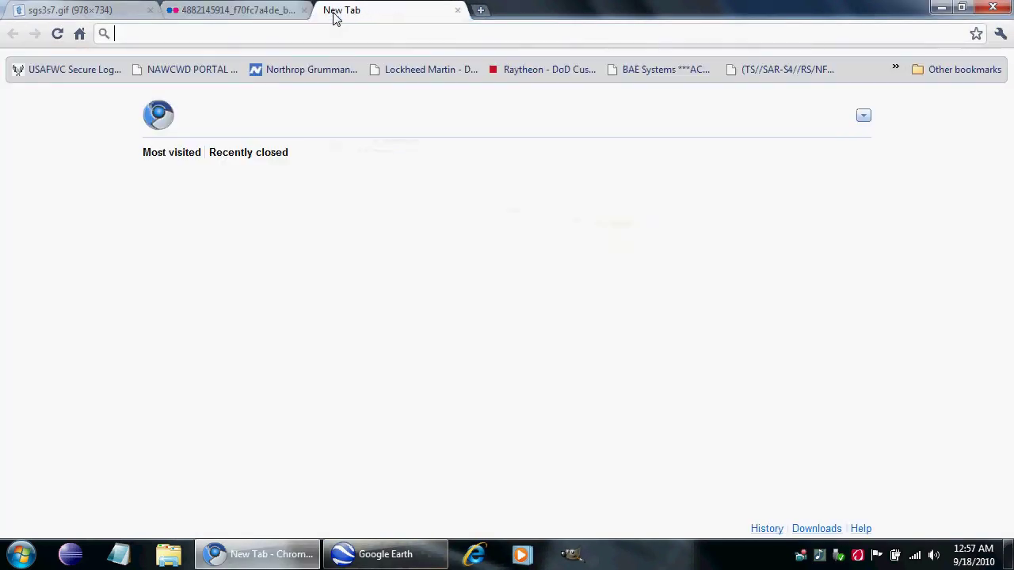
pyautogui.write('d')
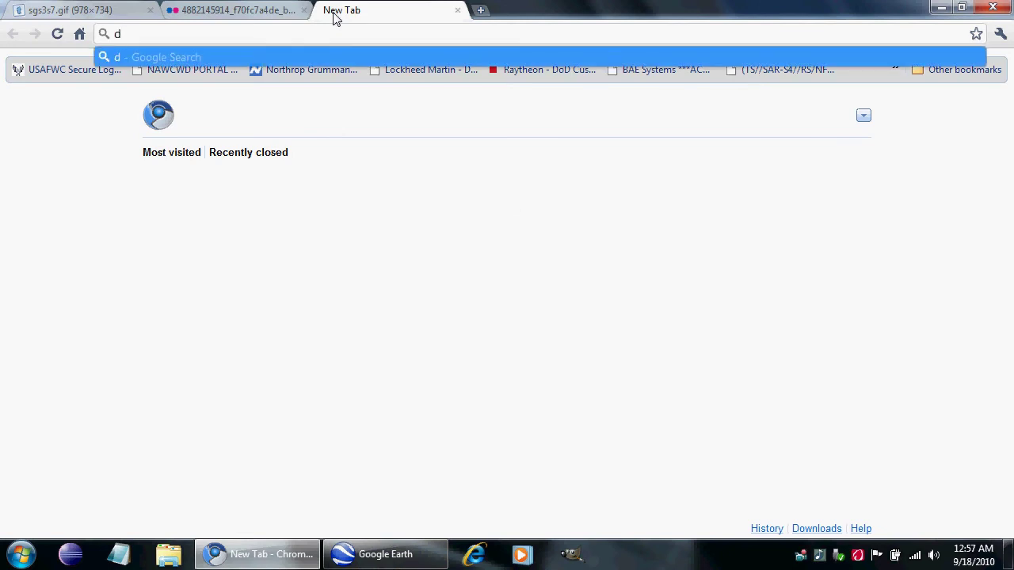
pyautogui.write('l')
pyautogui.press('BackSpace')
pyautogui.press('BackSpace')
pyautogui.write('fli')
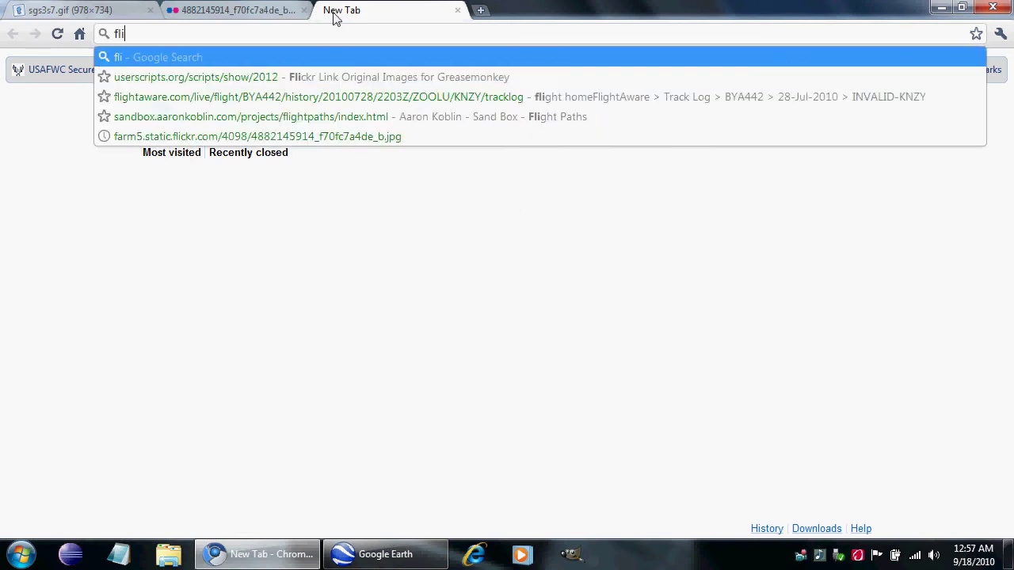
pyautogui.write('ghtaware.com')
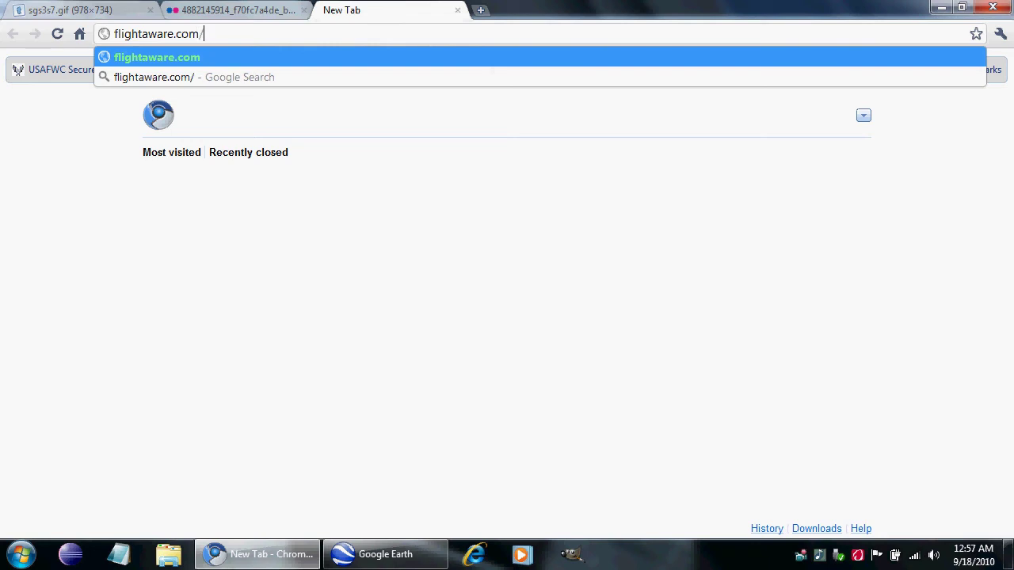
pyautogui.write('/live/')
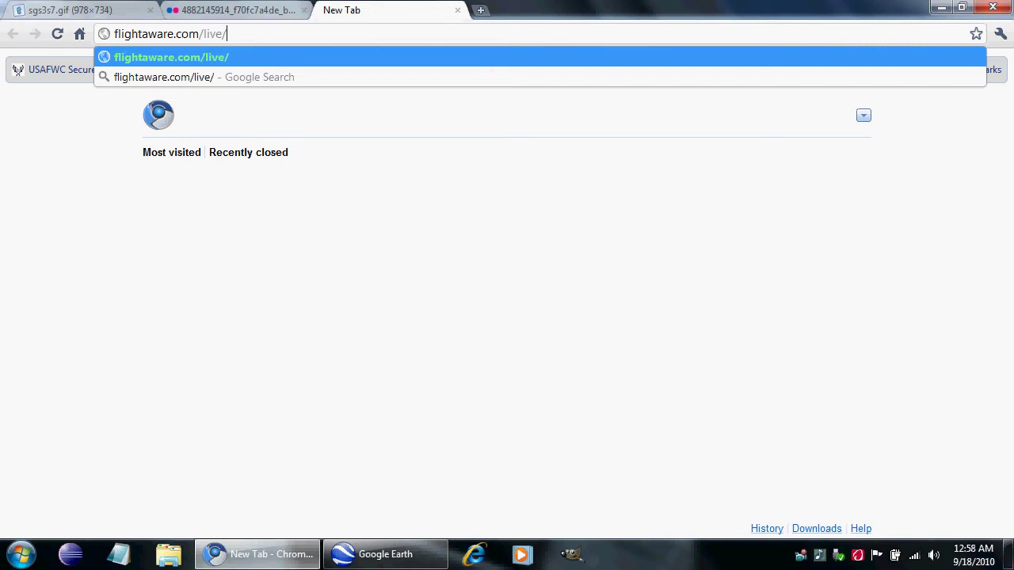
pyautogui.write('findfligh')
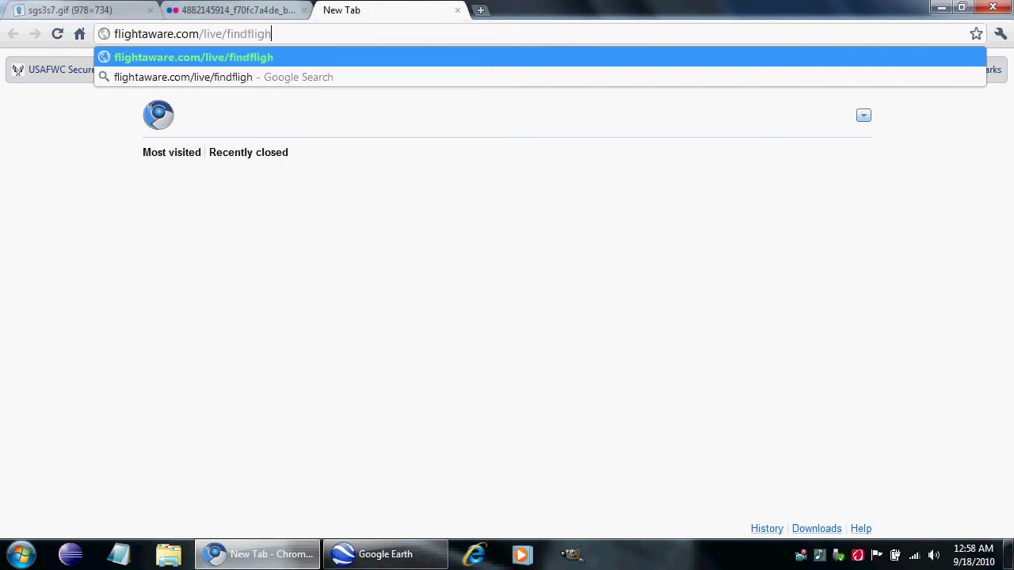
pyautogui.write('t/krno/kphx')
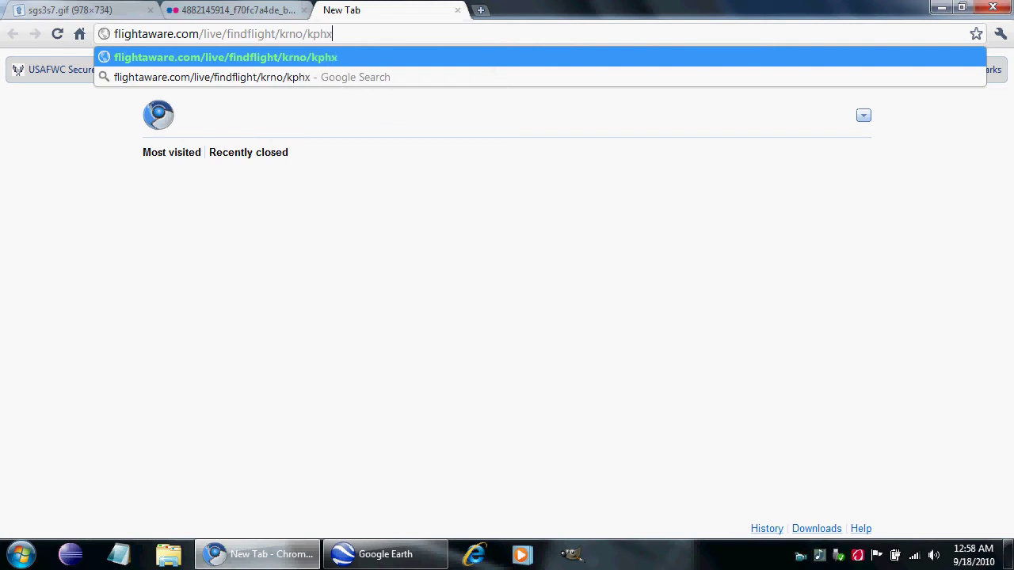
pyautogui.press('Return')
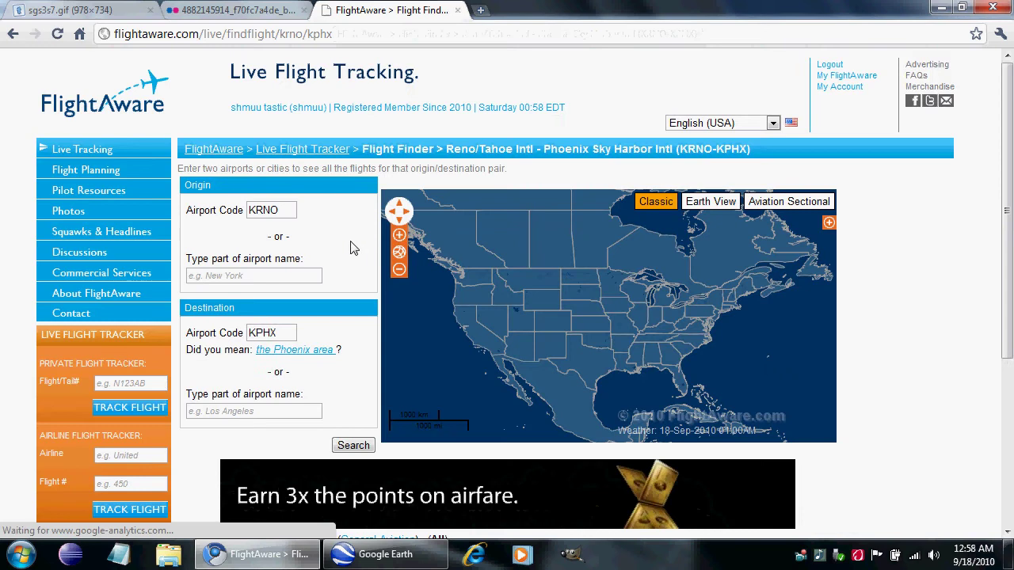
# - Open flight AWE574 from the search results and show its 17-Sep-2010 Reno to Phoenix entry from the activity log
pyautogui.scroll(-5, 356, 252)
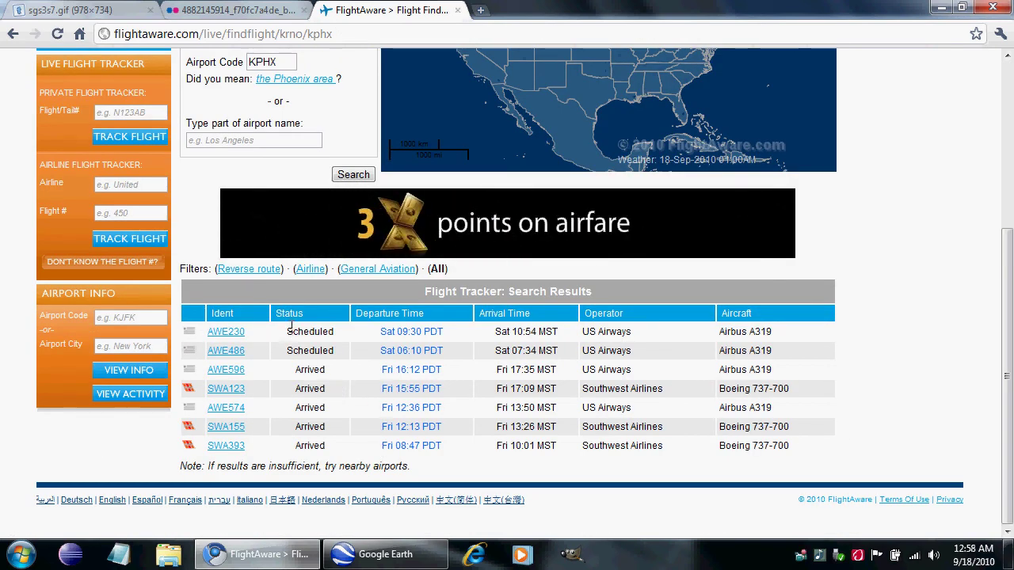
pyautogui.click(235, 410)
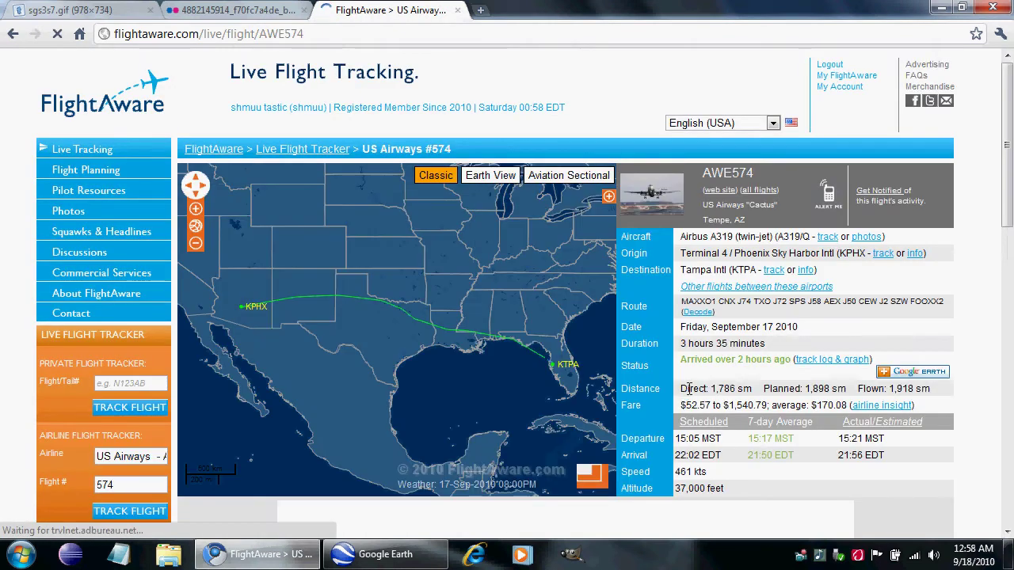
pyautogui.scroll(-1, 692, 397)
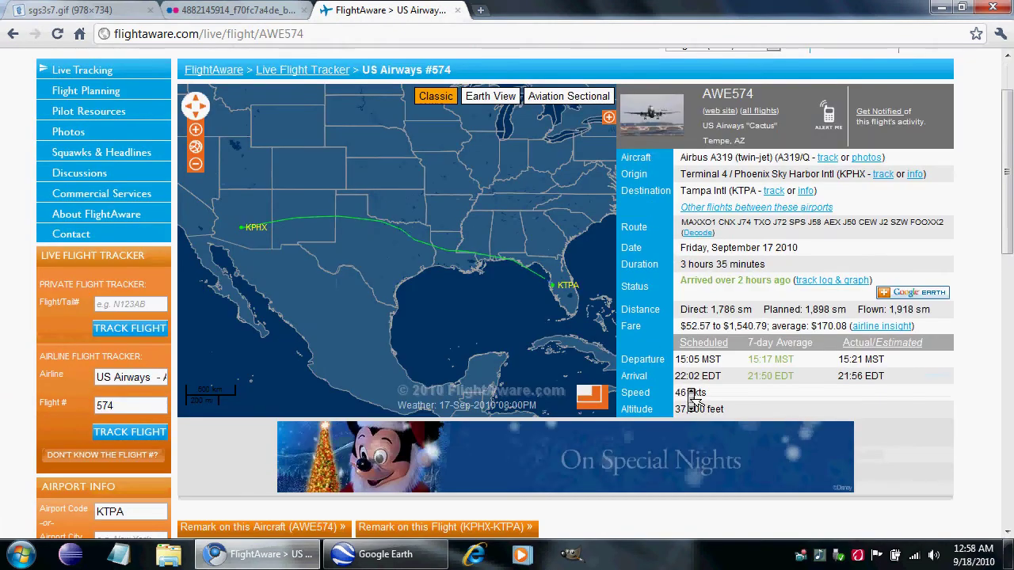
pyautogui.scroll(-5, 690, 396)
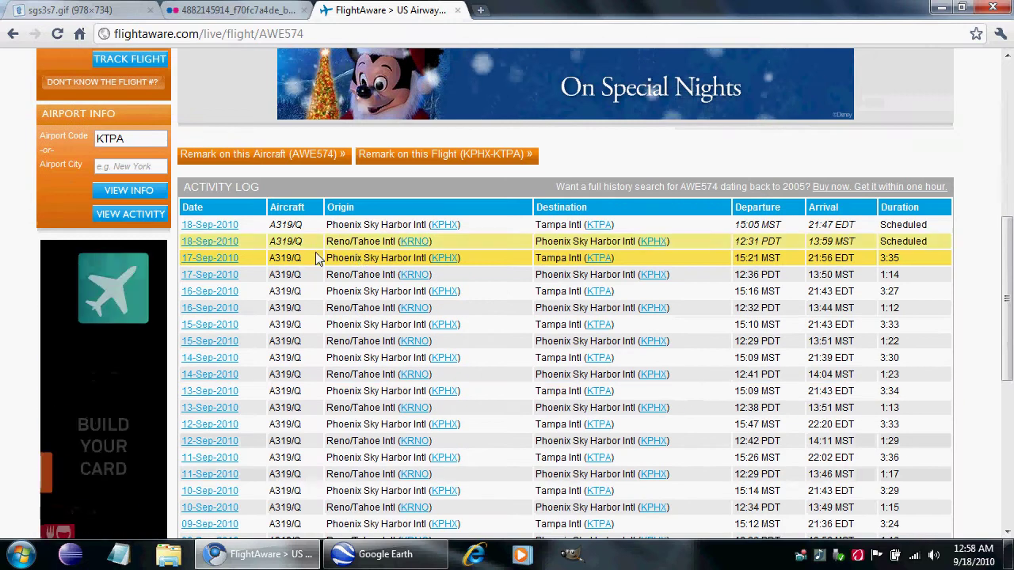
pyautogui.click(344, 276)
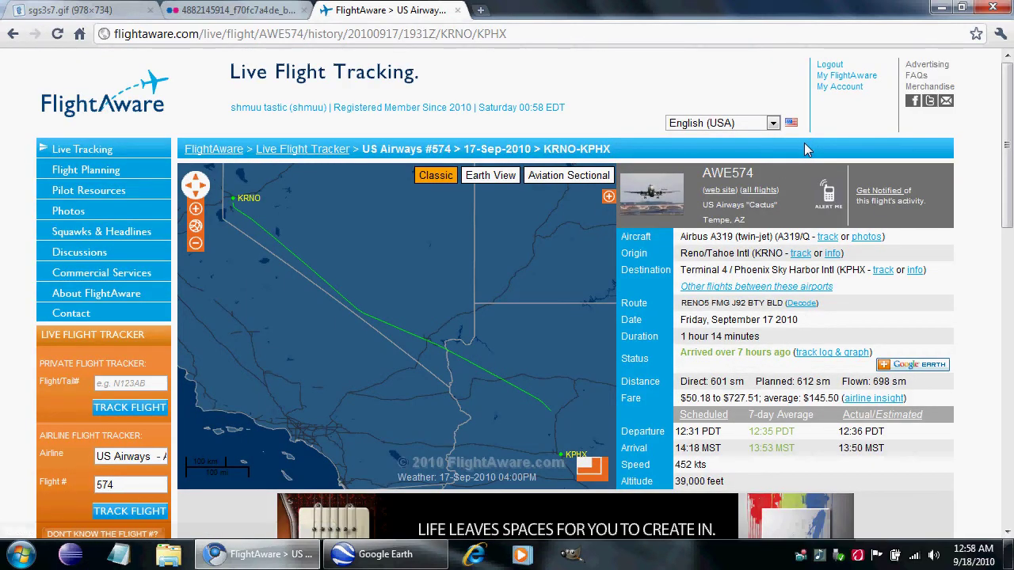
# - Download the flight's Google Earth KML track and open the downloaded file in Google Earth
pyautogui.scroll(-2, 829, 155)
pyautogui.middleClick(830, 157)
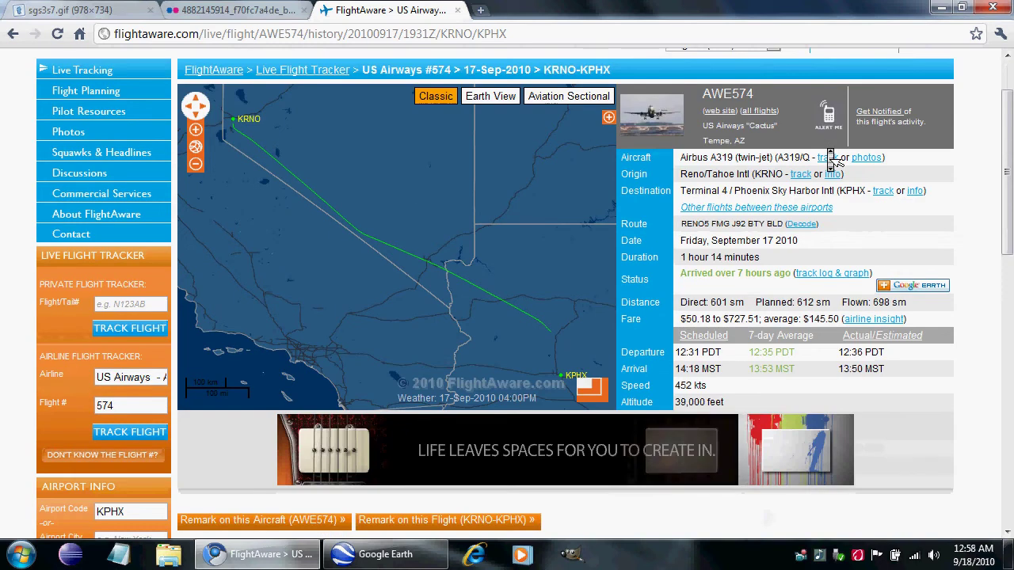
pyautogui.scroll(-2, 836, 162)
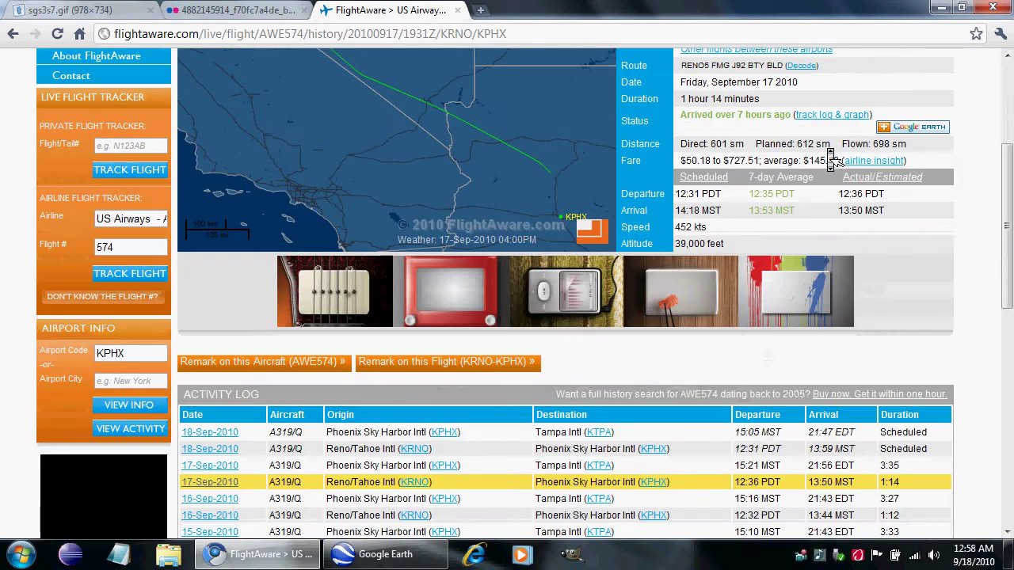
pyautogui.click(919, 132)
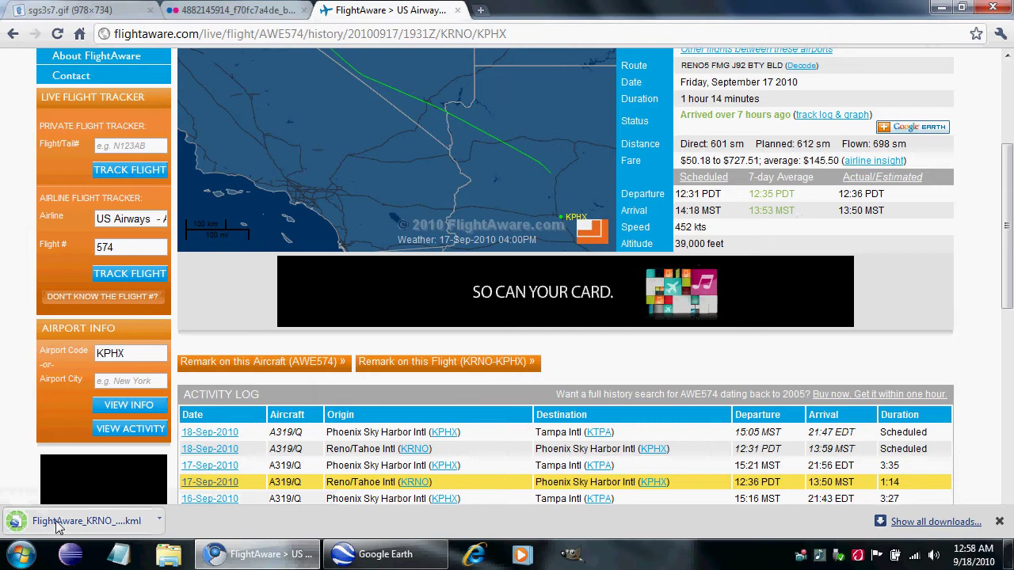
pyautogui.click(57, 527)
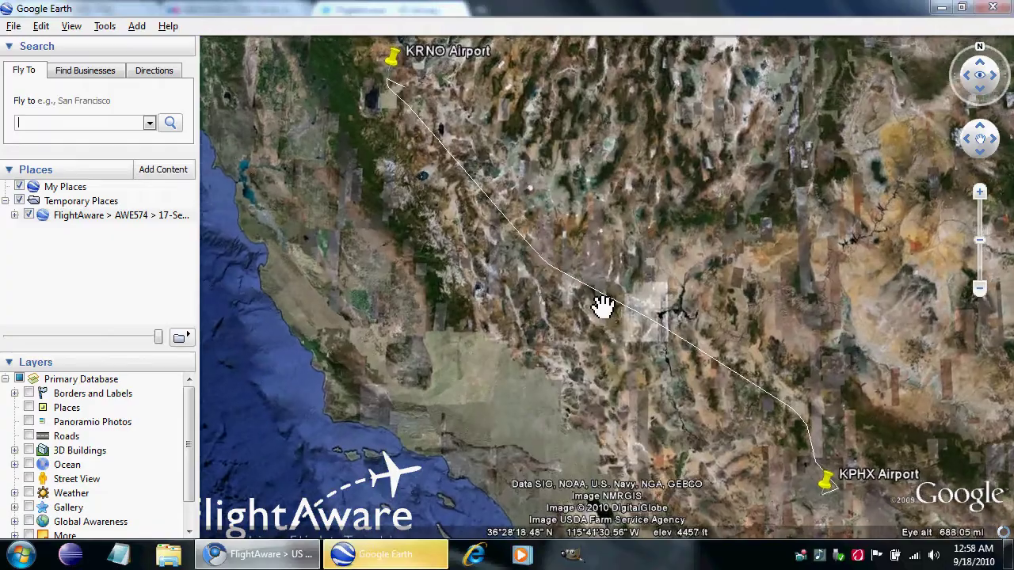
# - Examine the middle stretch of the AWE574 flight track and the terrain with the pale lake beds north of it
pyautogui.scroll(8, 604, 308)
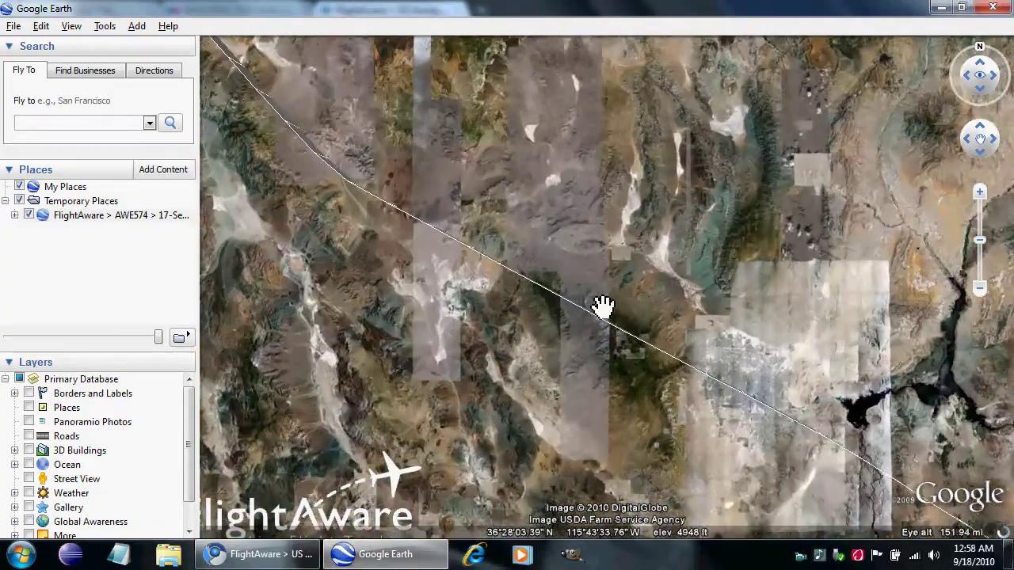
pyautogui.scroll(3, 602, 308)
pyautogui.moveTo(368, 269); pyautogui.dragTo(473, 333)
pyautogui.scroll(4, 472, 332)
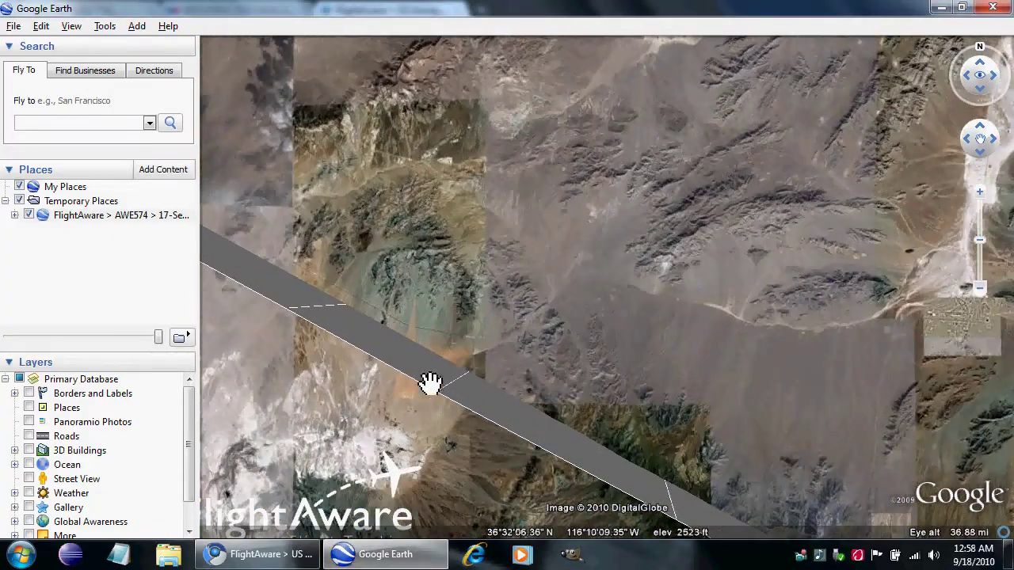
pyautogui.moveTo(430, 384); pyautogui.dragTo(632, 215)
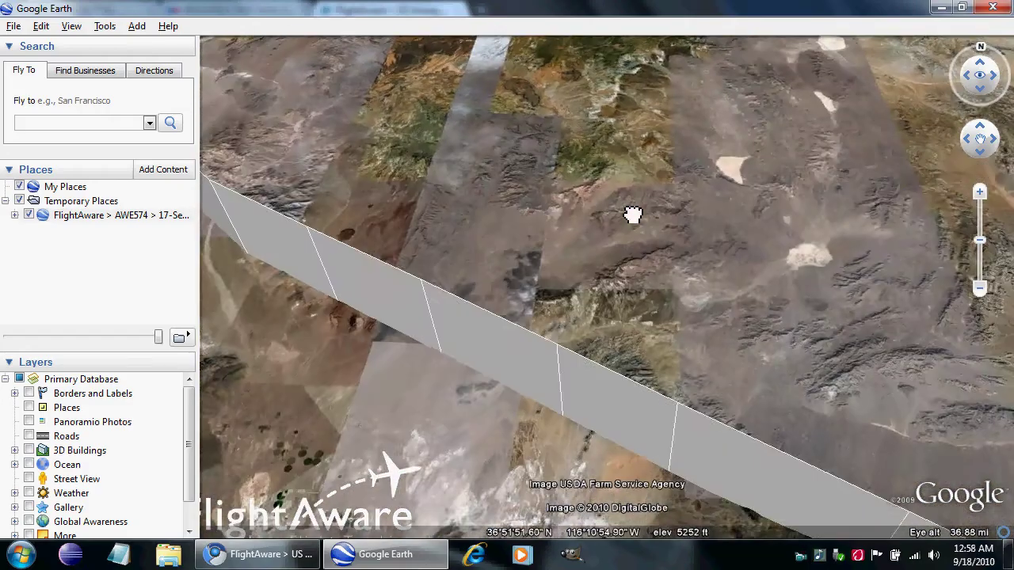
pyautogui.moveTo(513, 323); pyautogui.dragTo(455, 331, button='middle')
pyautogui.moveTo(409, 350); pyautogui.dragTo(584, 408)
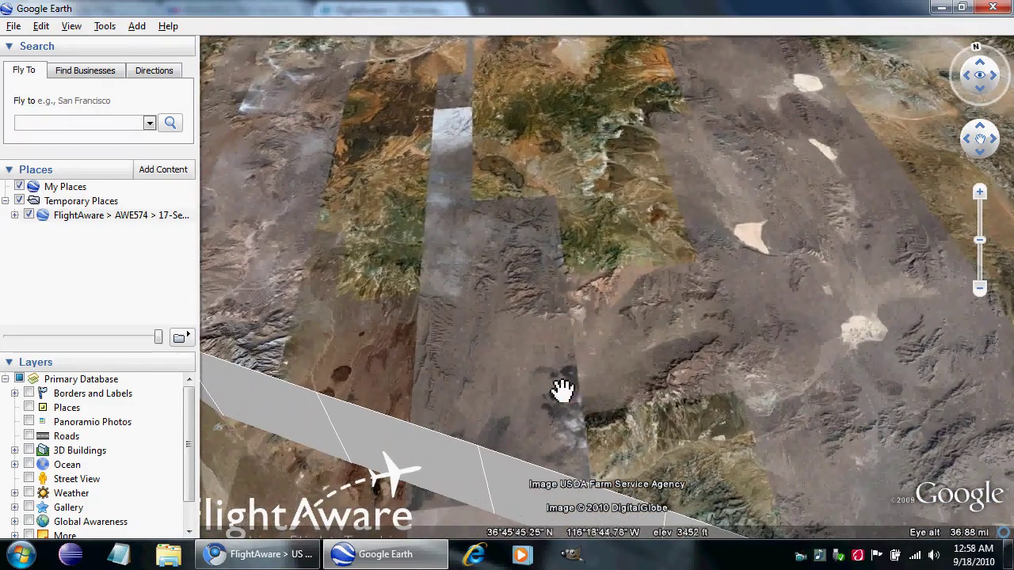
pyautogui.scroll(5, 562, 389)
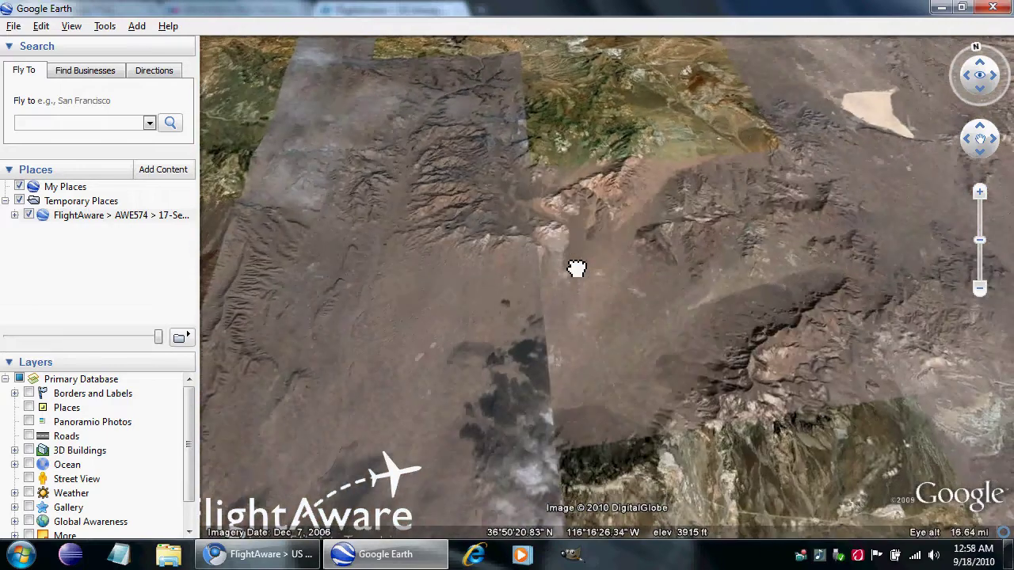
pyautogui.moveTo(576, 267); pyautogui.dragTo(591, 102)
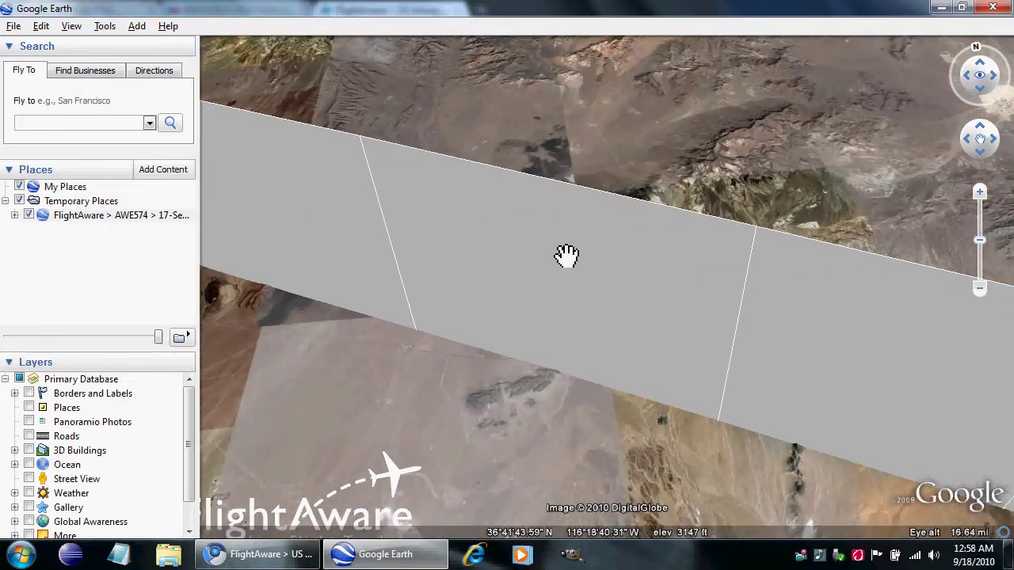
pyautogui.keyDown('ctrl'); pyautogui.moveTo(565, 254); pyautogui.dragTo(475, 323); pyautogui.keyUp('ctrl')
# - Check the Flickr aerial photo of the dry lake beds in the browser, and return to Google Earth
pyautogui.hotkey('alt', 'Tab')
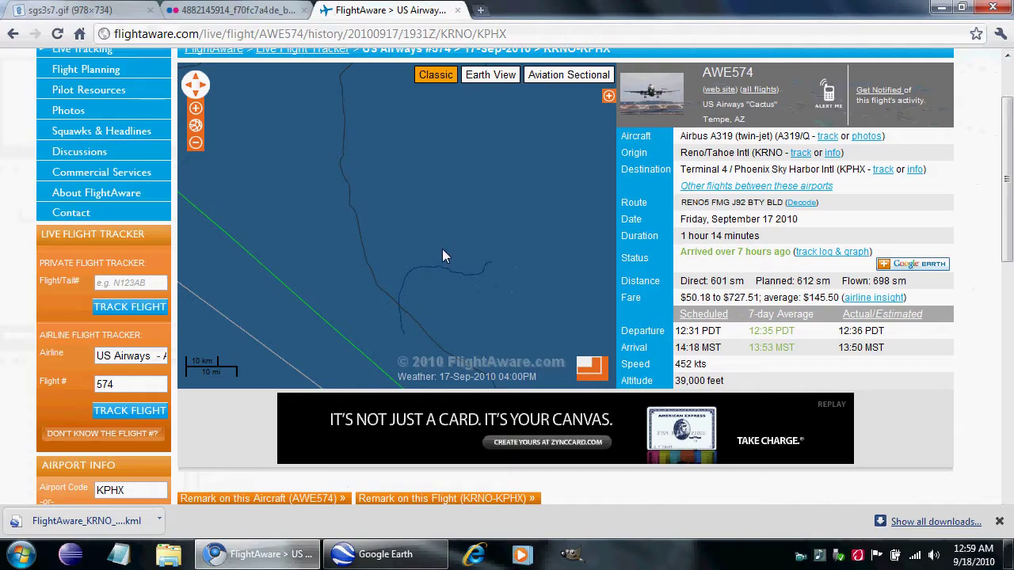
pyautogui.hotkey('ctrl', 'shift', 'Tab')
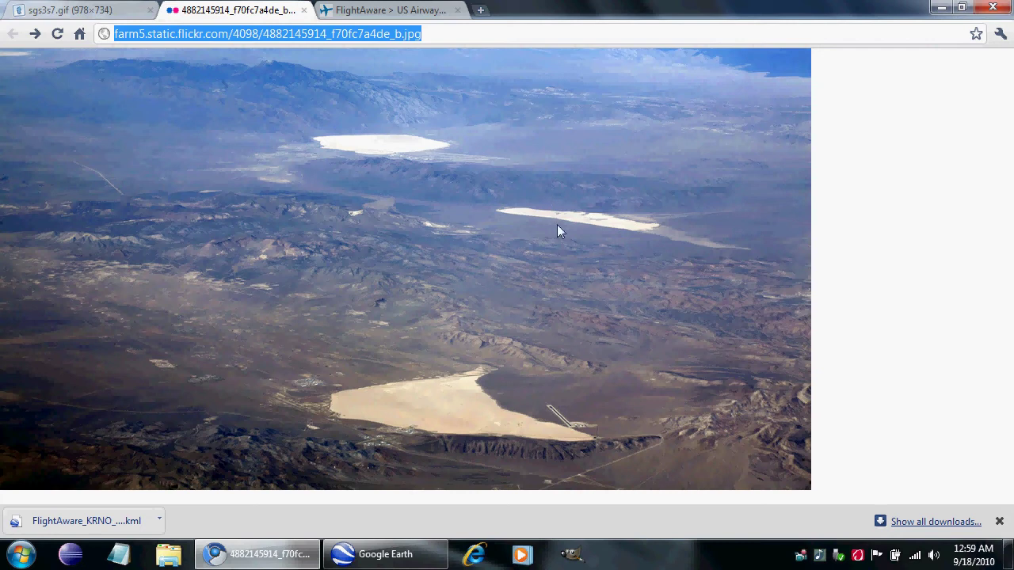
pyautogui.hotkey('alt', 'Tab')
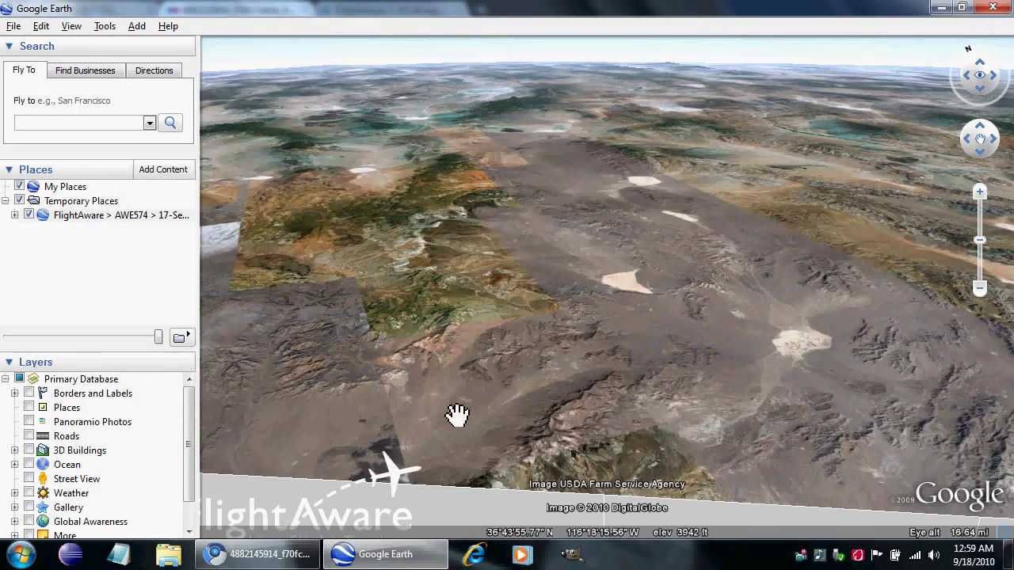
# - Compare the oblique terrain view from the flight track with the photo, examining the dry lake beds and the ground beneath the track
pyautogui.moveTo(399, 480); pyautogui.dragTo(408, 380)
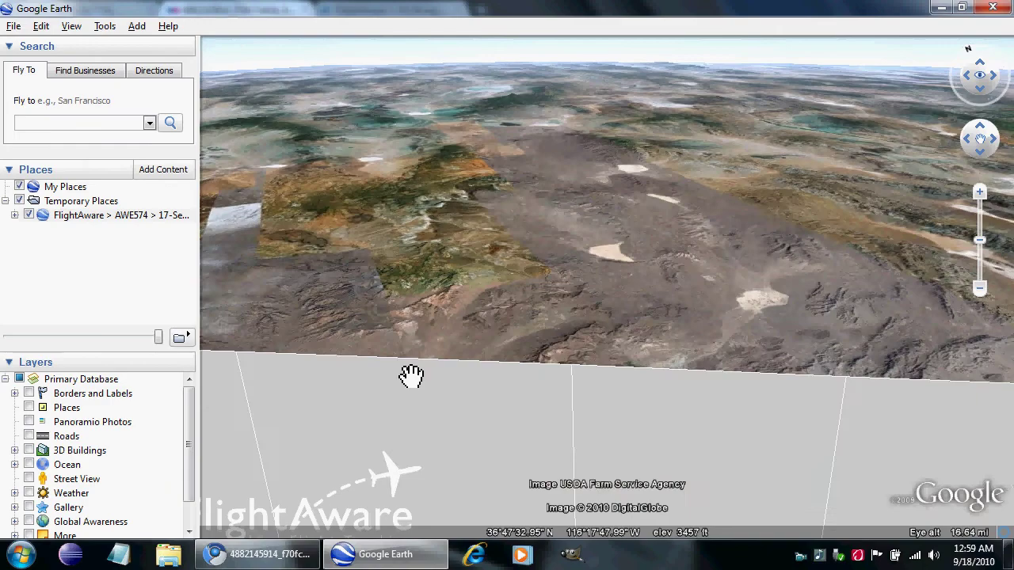
pyautogui.scroll(3, 411, 378)
pyautogui.scroll(-2, 410, 380)
pyautogui.scroll(2, 411, 380)
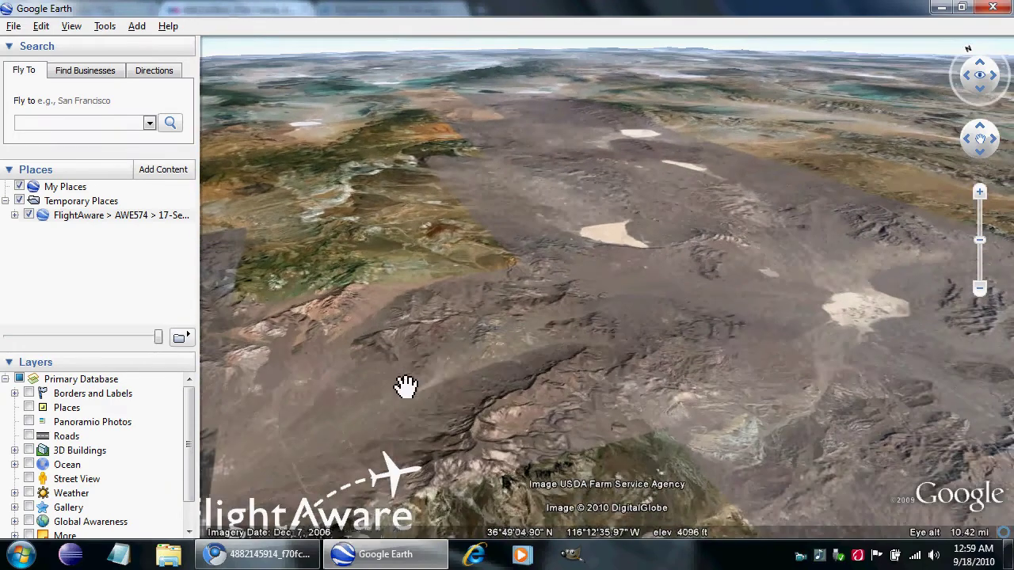
pyautogui.moveTo(406, 386); pyautogui.dragTo(445, 417)
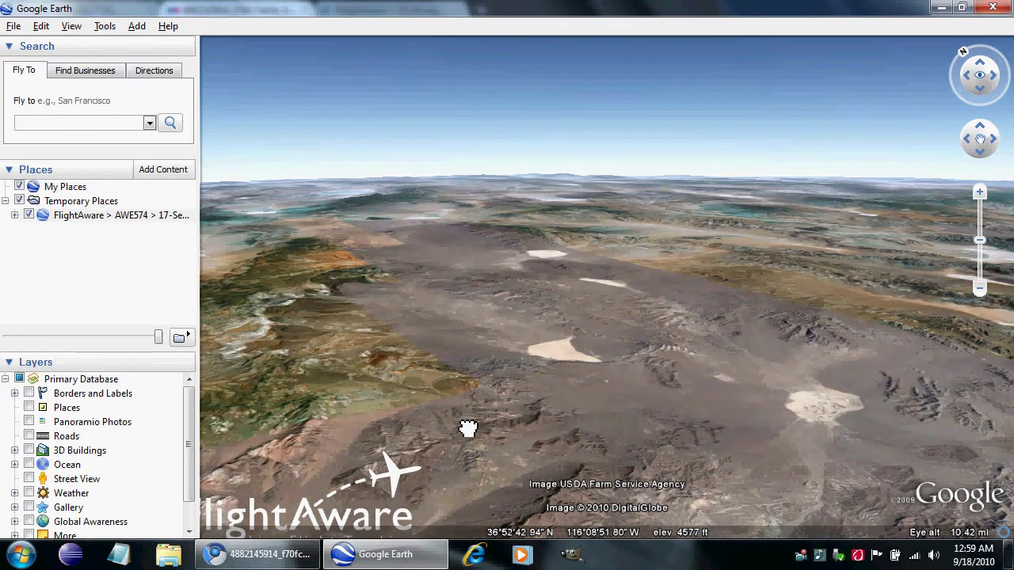
pyautogui.keyDown('ctrl'); pyautogui.moveTo(481, 441); pyautogui.dragTo(523, 533); pyautogui.keyUp('ctrl')
pyautogui.moveTo(524, 533); pyautogui.dragTo(480, 457, button='middle')
pyautogui.scroll(-3, 487, 463)
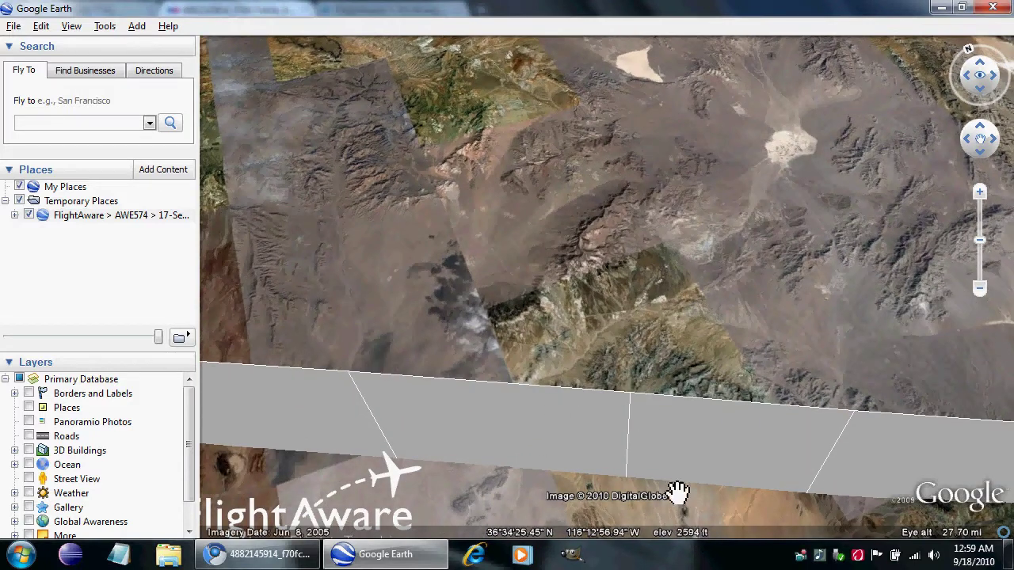
pyautogui.moveTo(592, 452); pyautogui.dragTo(602, 407)
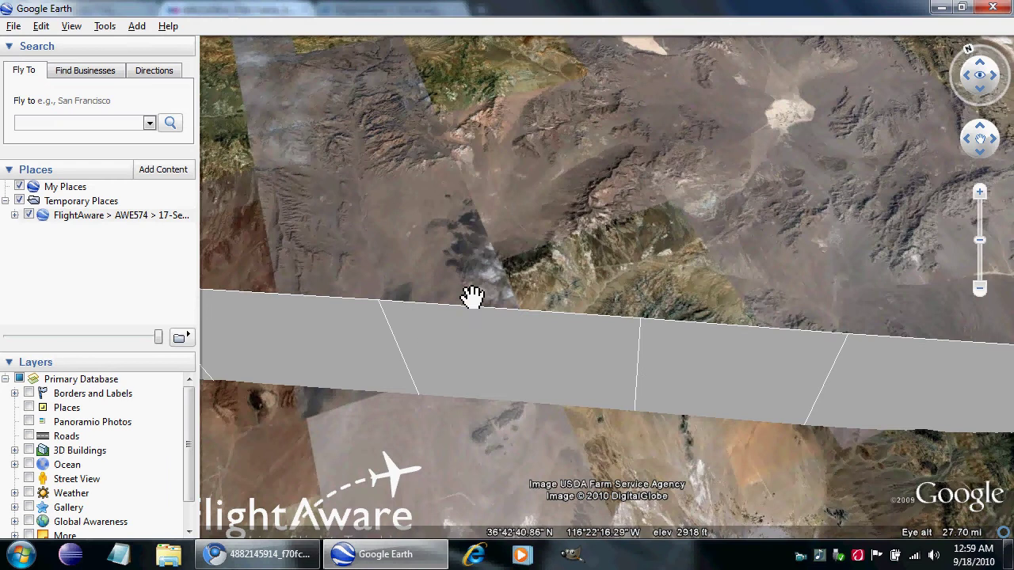
pyautogui.moveTo(630, 410)
pyautogui.mouseDown(button='middle')
pyautogui.moveTo(644, 328)
pyautogui.moveTo(624, 390)
pyautogui.moveTo(611, 375)
pyautogui.mouseUp(button='middle')
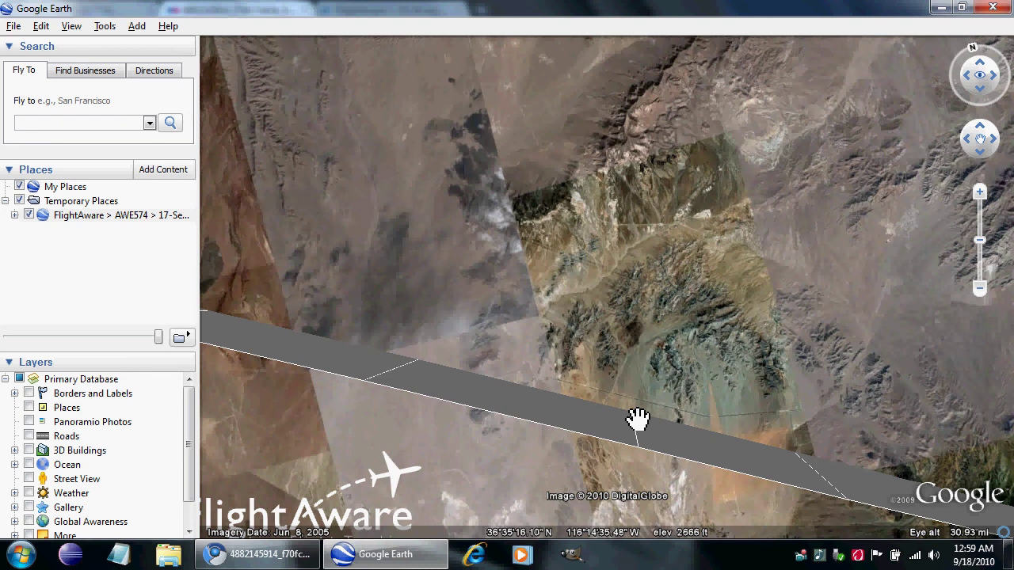
# - Switch to the browser and open the AWE574 track log on FlightAware at the position rows around 16:11
pyautogui.hotkey('alt', 'Tab')
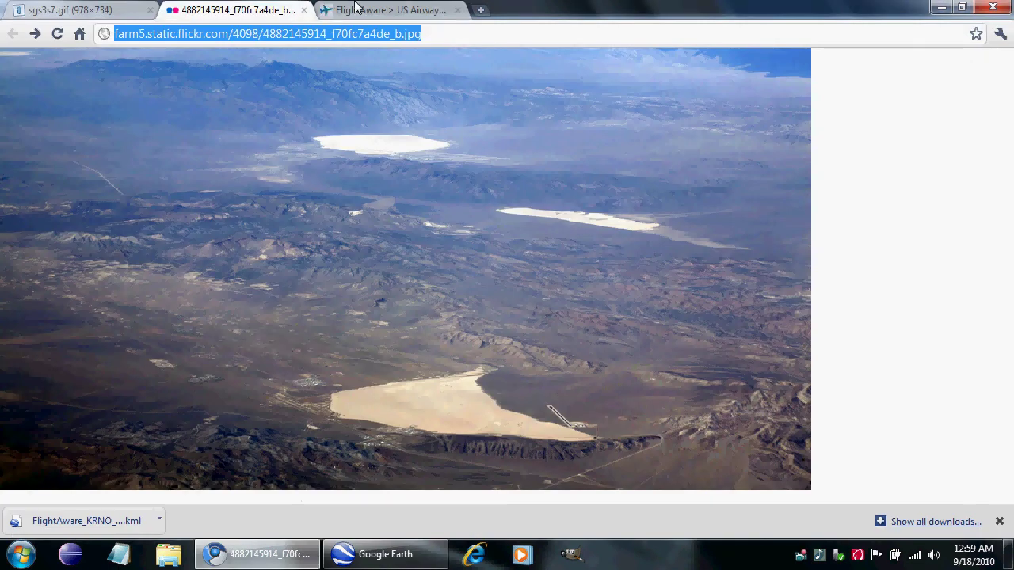
pyautogui.click(354, 8)
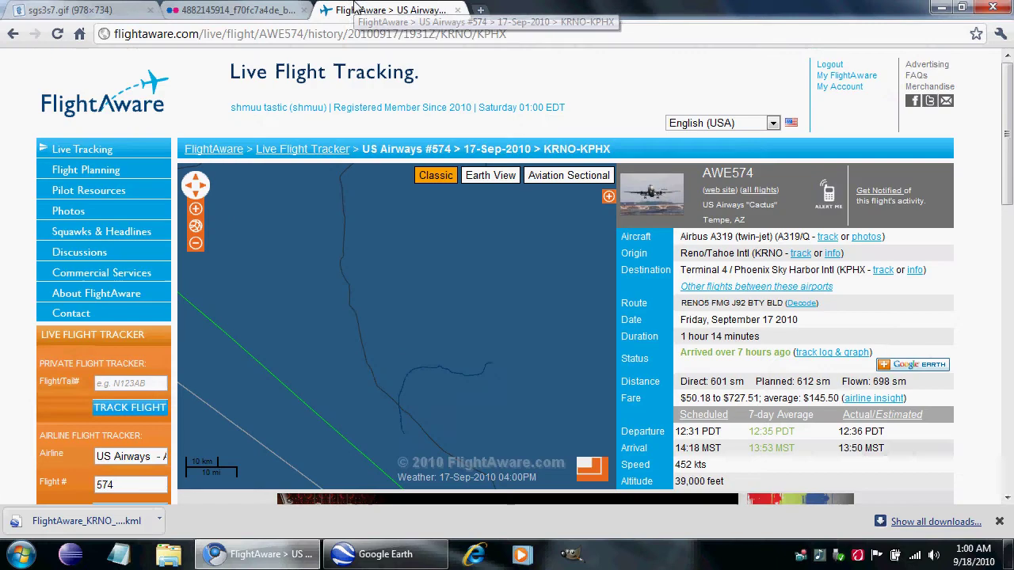
pyautogui.click(844, 353)
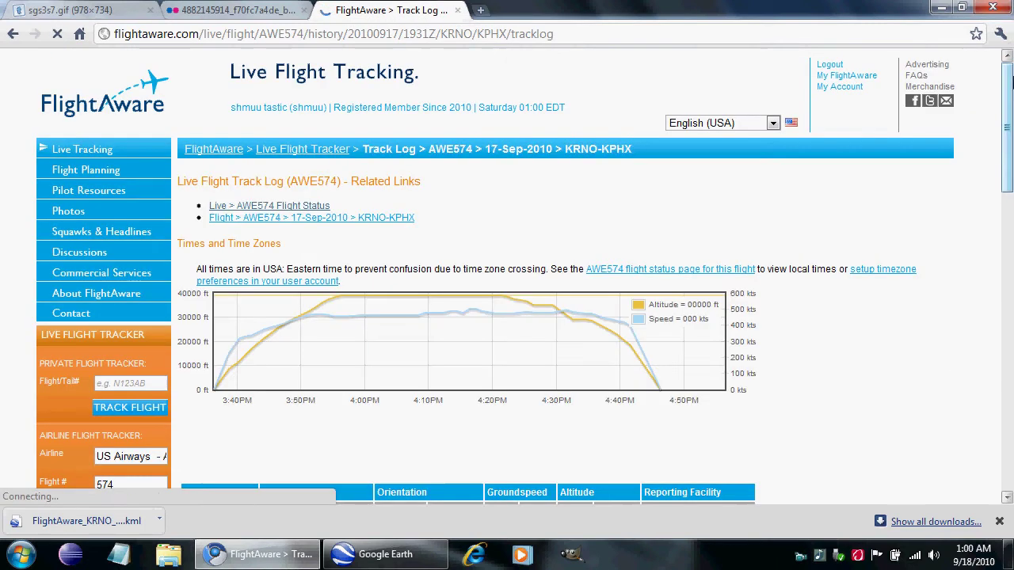
pyautogui.moveTo(1010, 92); pyautogui.dragTo(1010, 284)
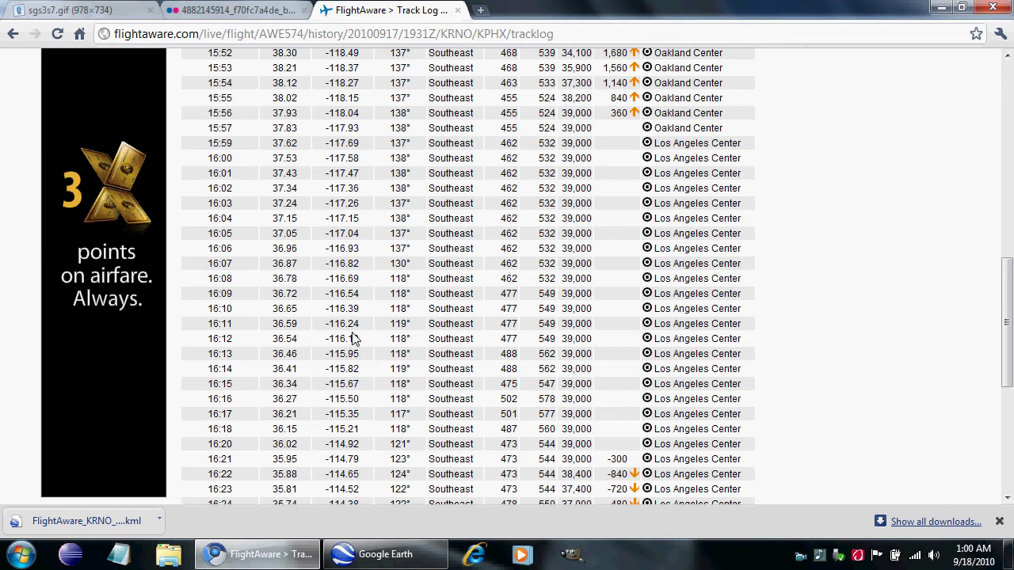
# - Compare the latitude and longitude of the 16:11 track log entry with the corresponding track point in Google Earth
pyautogui.moveTo(327, 323); pyautogui.dragTo(360, 323)
pyautogui.hotkey('alt', 'Tab')
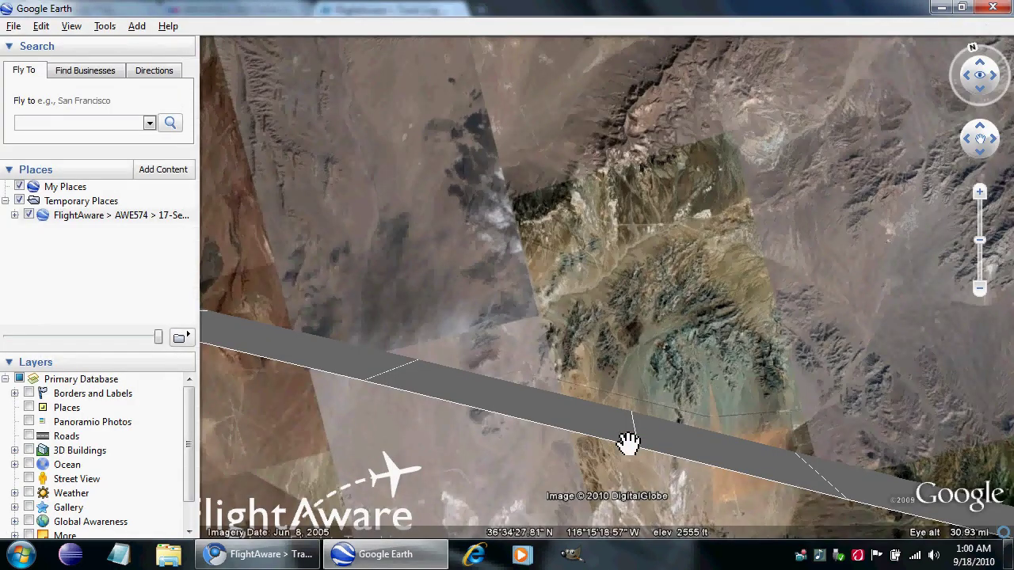
pyautogui.hotkey('alt', 'Tab')
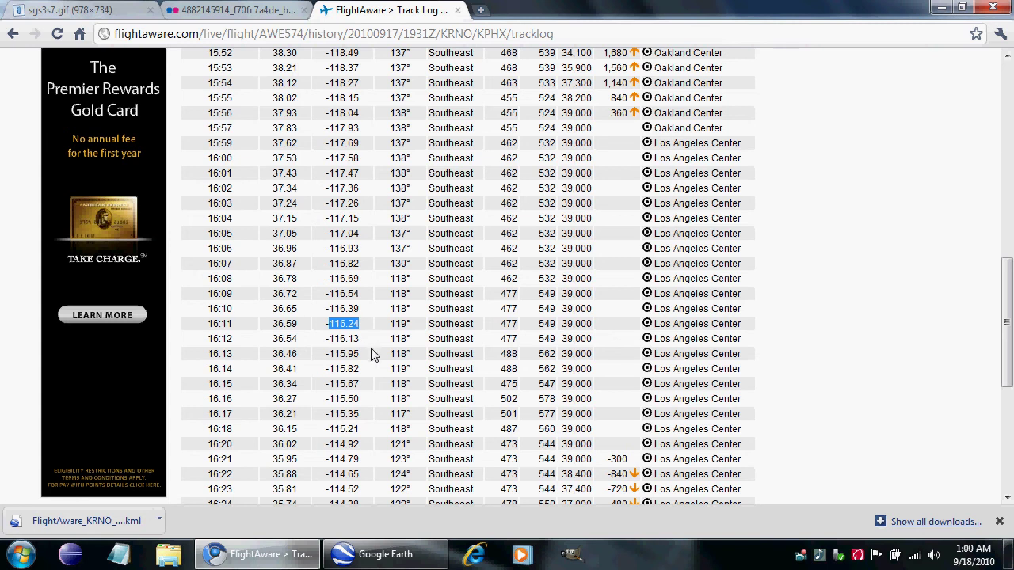
pyautogui.hotkey('alt', 'Tab')
pyautogui.hotkey('alt', 'Tab')
pyautogui.moveTo(274, 323); pyautogui.dragTo(299, 323)
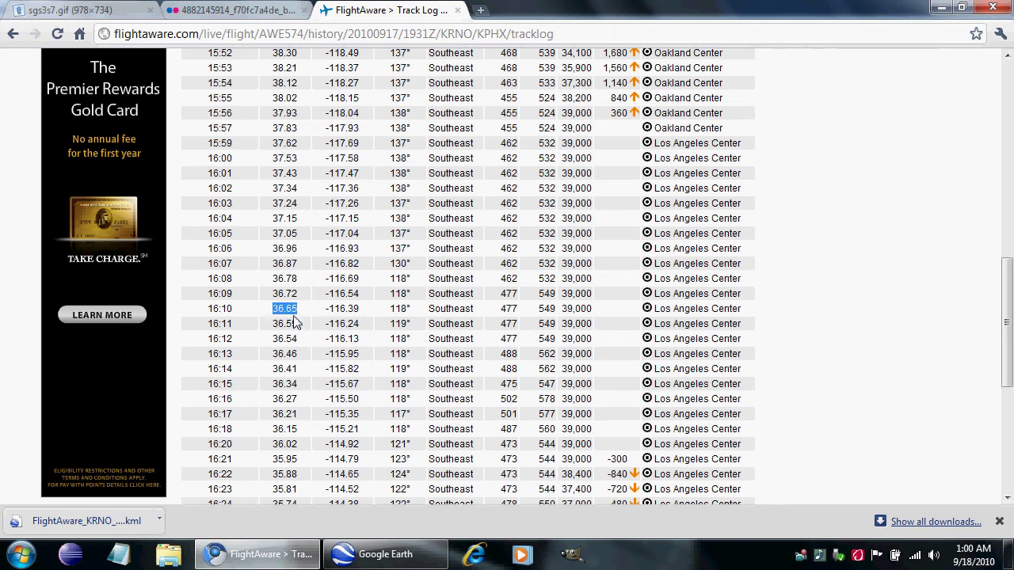
pyautogui.moveTo(271, 325); pyautogui.dragTo(357, 323)
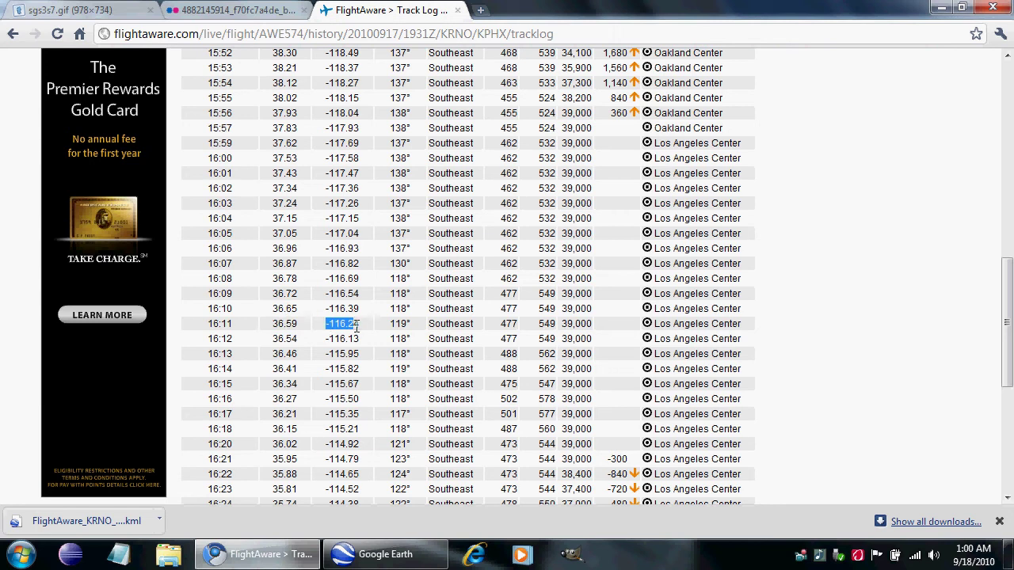
# - Switch to Google Earth and start a new photo overlay
pyautogui.hotkey('alt', 'Tab')
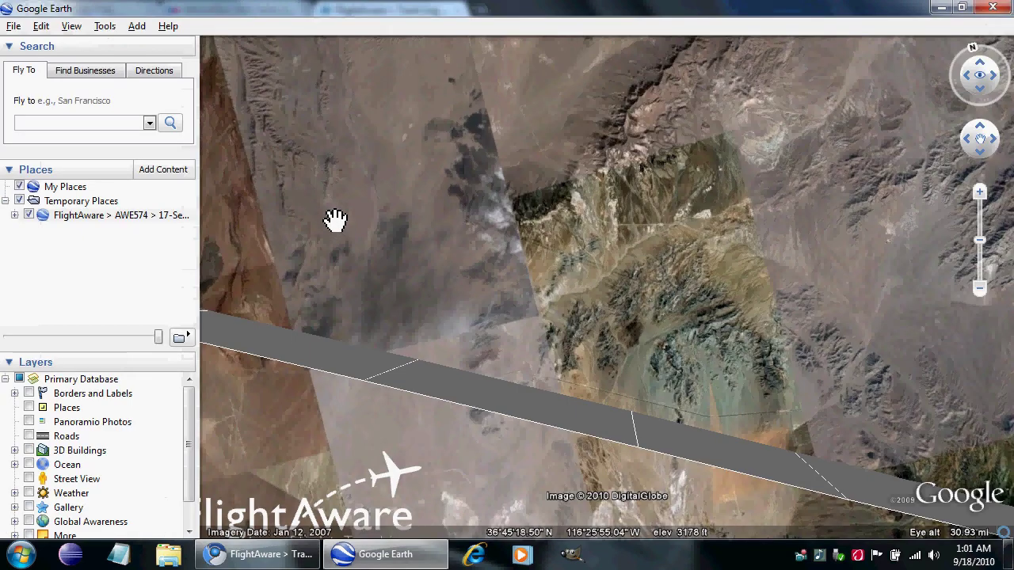
pyautogui.click(105, 25)
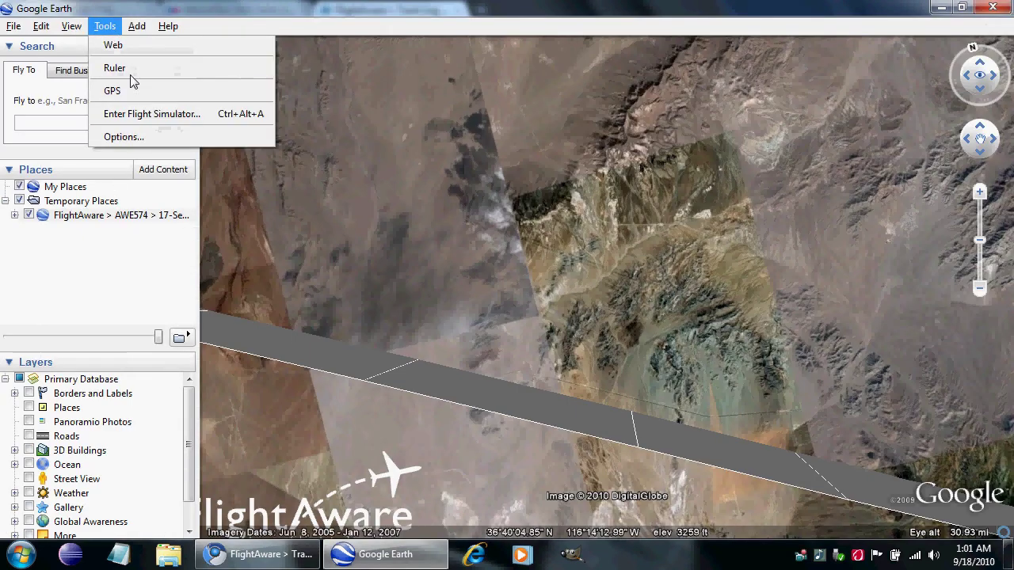
pyautogui.moveTo(137, 25)
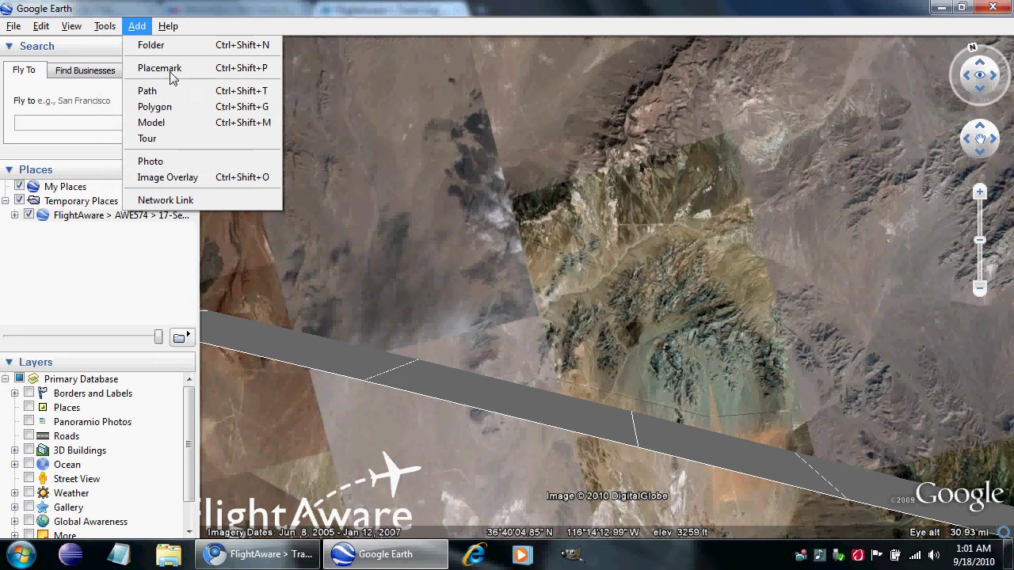
pyautogui.click(168, 162)
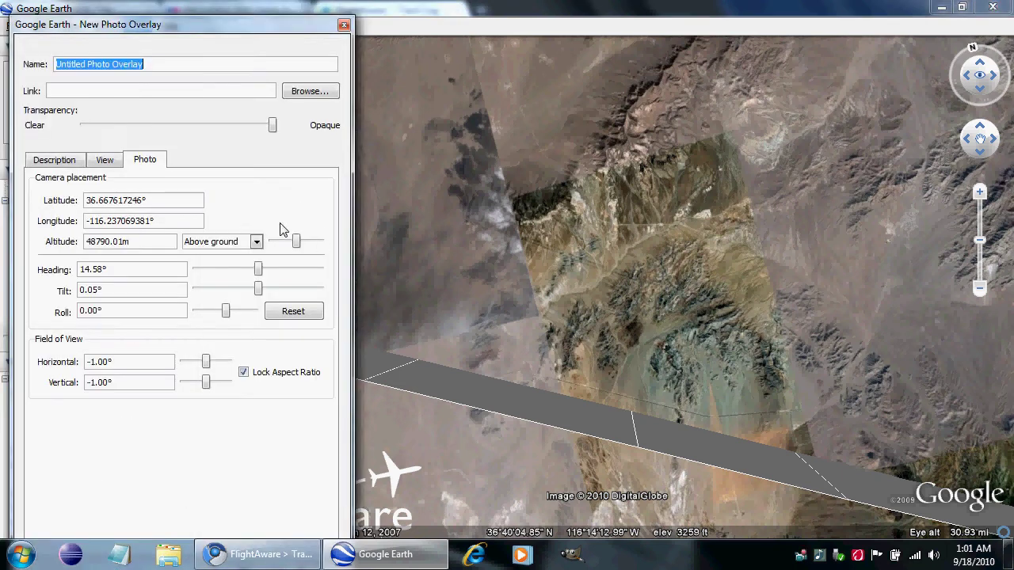
# - Check the track log position and set the photo overlay's camera to latitude 36.61° and longitude -116.29°
pyautogui.moveTo(148, 200); pyautogui.dragTo(111, 193)
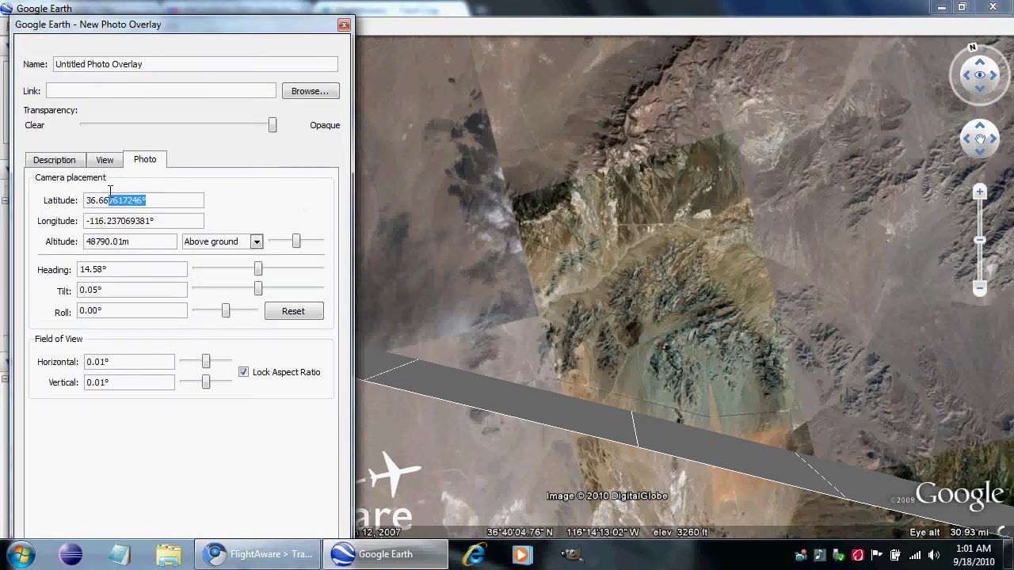
pyautogui.hotkey('alt', 'Tab')
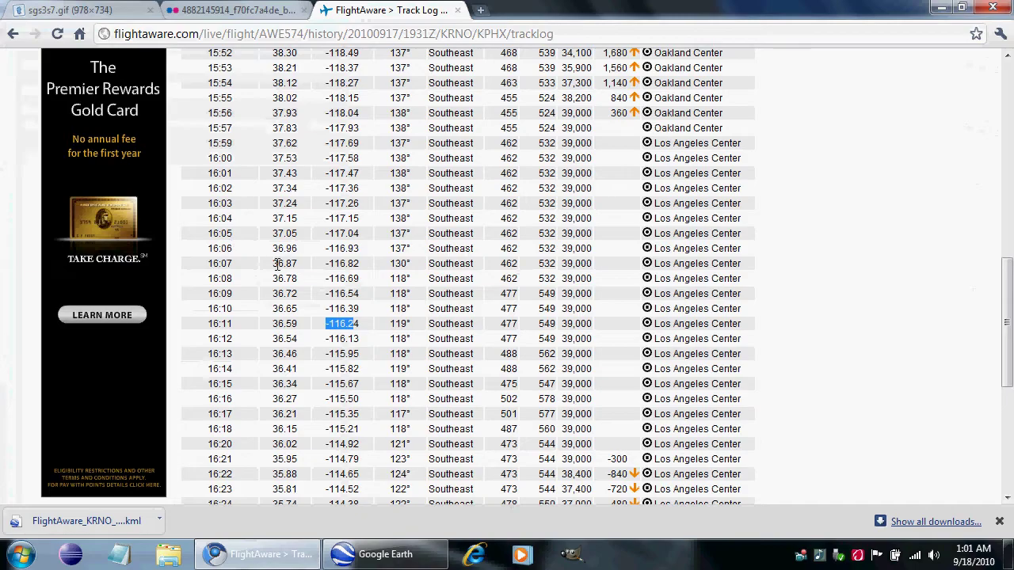
pyautogui.hotkey('alt', 'Tab')
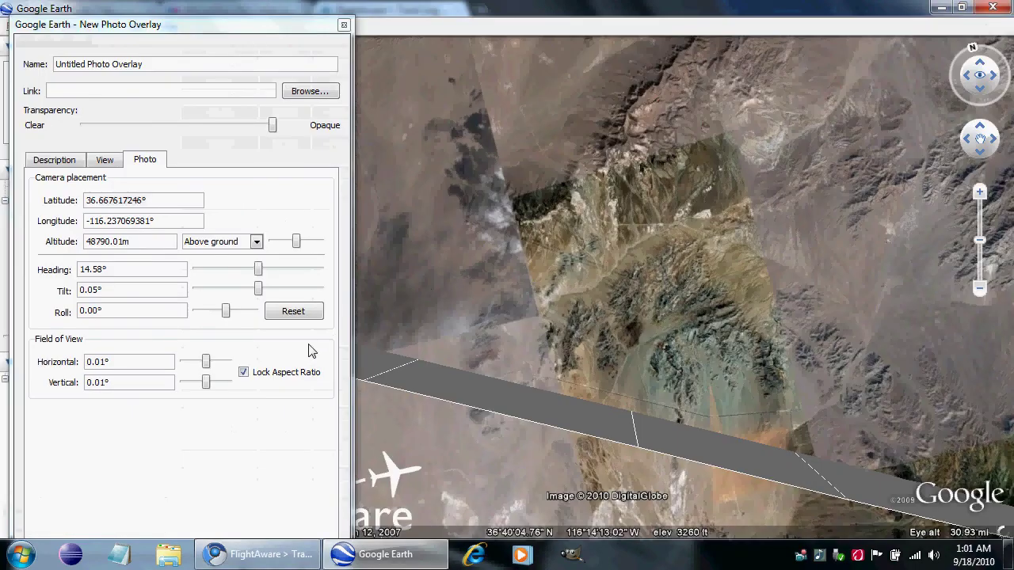
pyautogui.moveTo(185, 201); pyautogui.dragTo(98, 202)
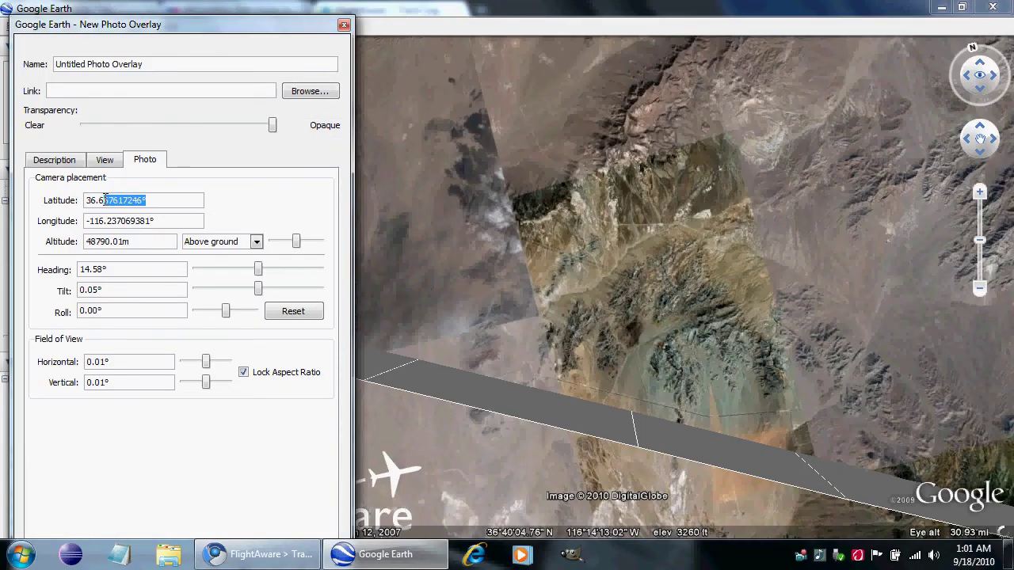
pyautogui.write('1')
pyautogui.moveTo(164, 219); pyautogui.dragTo(112, 217)
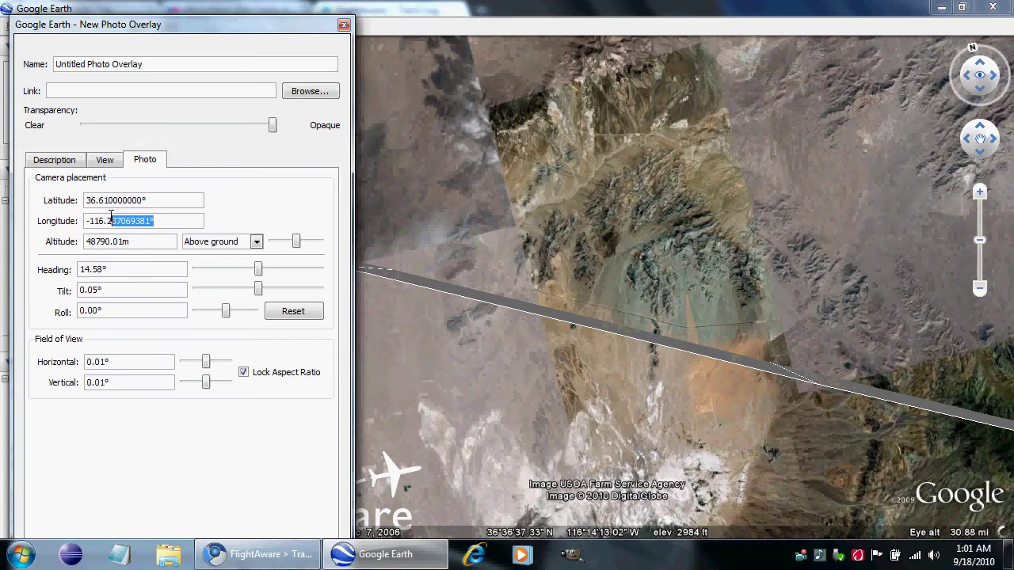
pyautogui.write('9')
pyautogui.press('Tab')
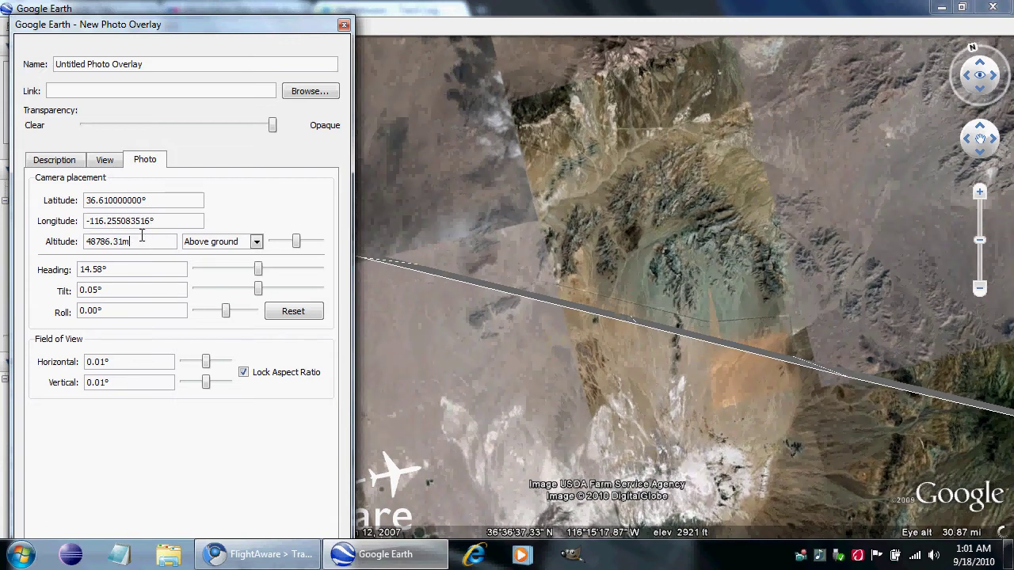
# - Switch to the browser and convert the flight altitude with a web search for "39000 ft to m"
pyautogui.hotkey('alt', 'Tab')
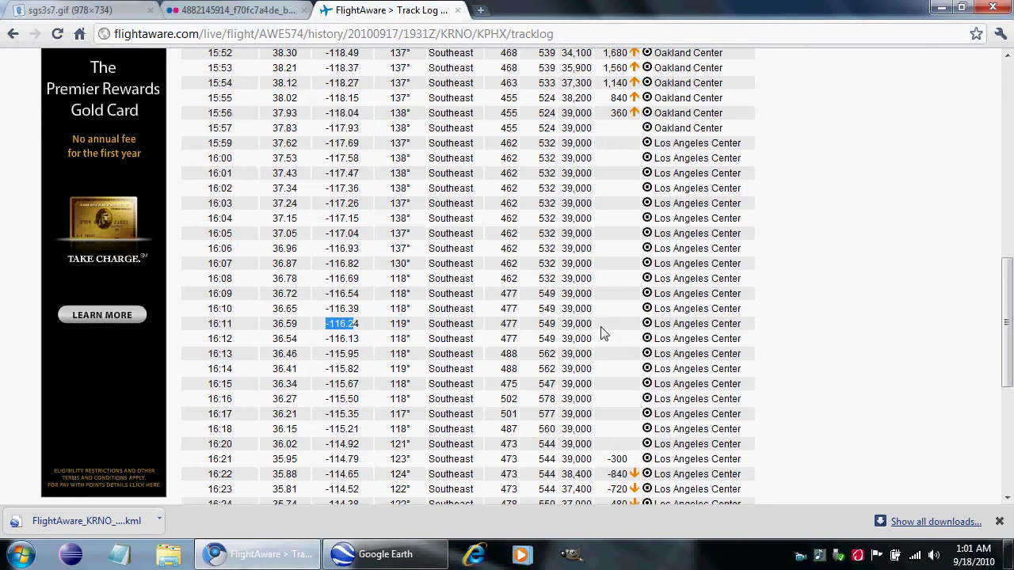
pyautogui.click(478, 8)
pyautogui.write('3')
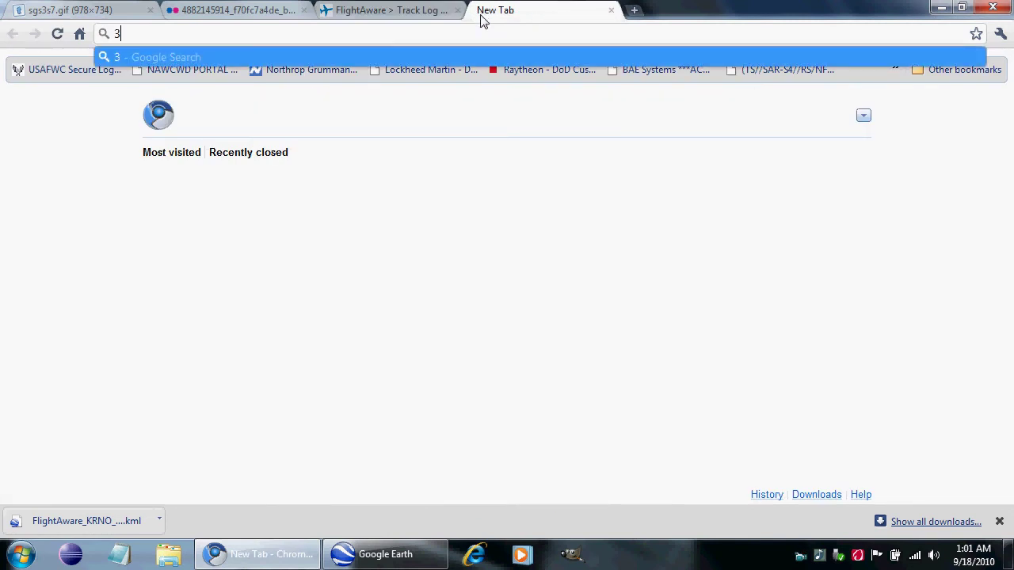
pyautogui.write('9000 ft to m')
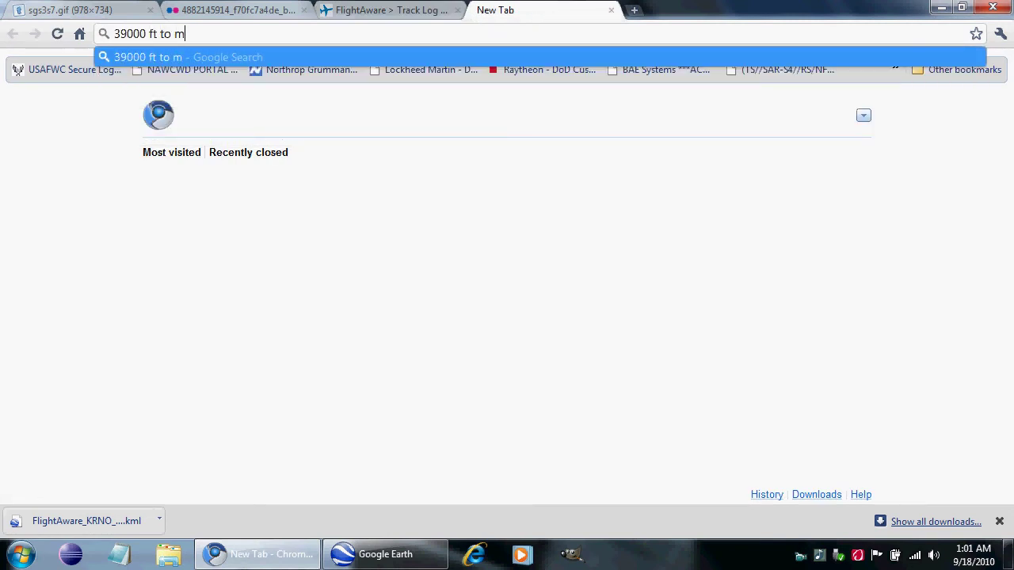
pyautogui.press('Return')
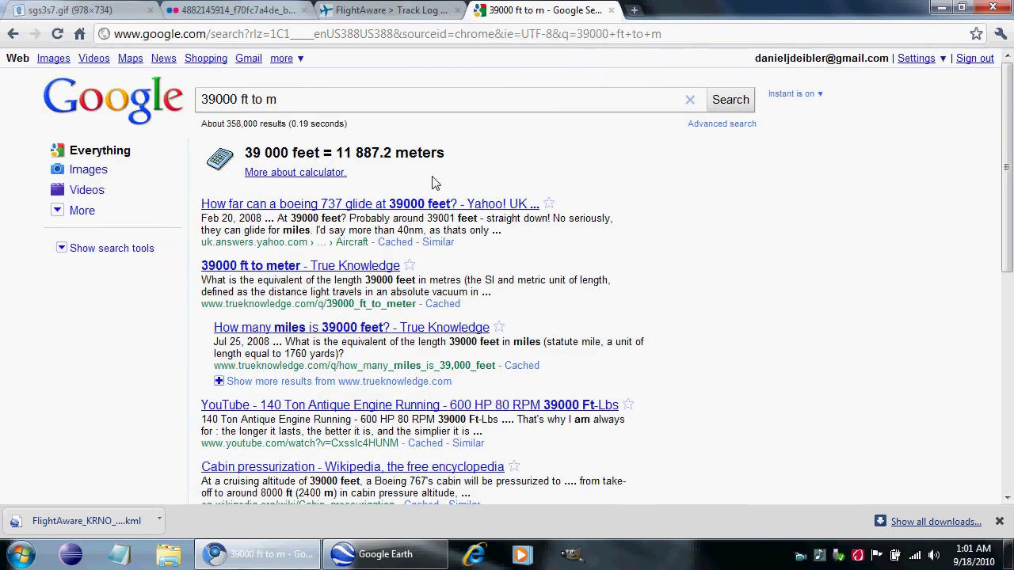
# - Return to Google Earth and set the photo overlay's camera altitude to 11887.2 m above ground
pyautogui.hotkey('alt', 'Tab')
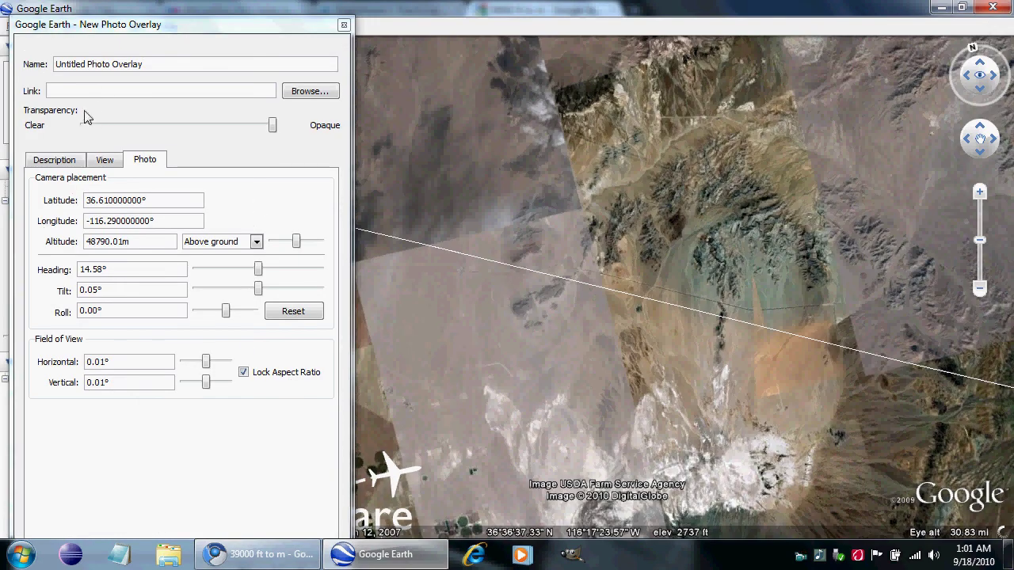
pyautogui.moveTo(154, 246); pyautogui.dragTo(4, 228)
pyautogui.write('11')
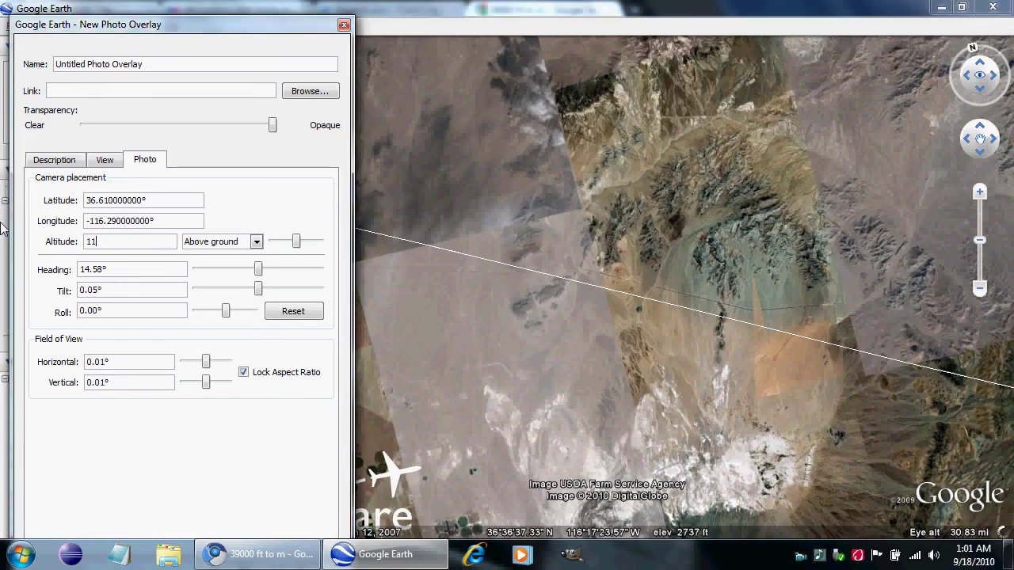
pyautogui.write('887.2')
pyautogui.click(149, 222)
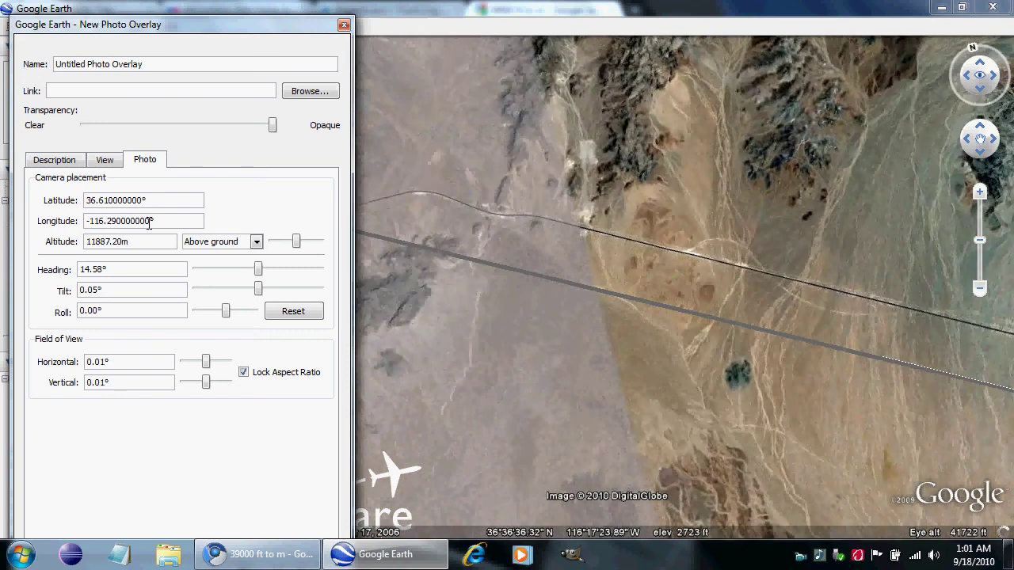
pyautogui.click(320, 93)
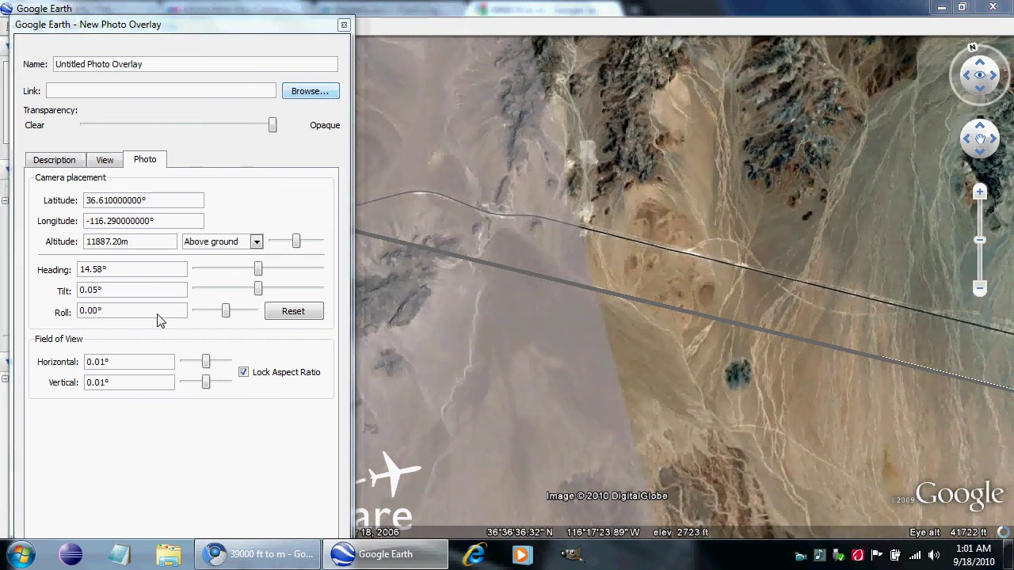
pyautogui.click(76, 152)
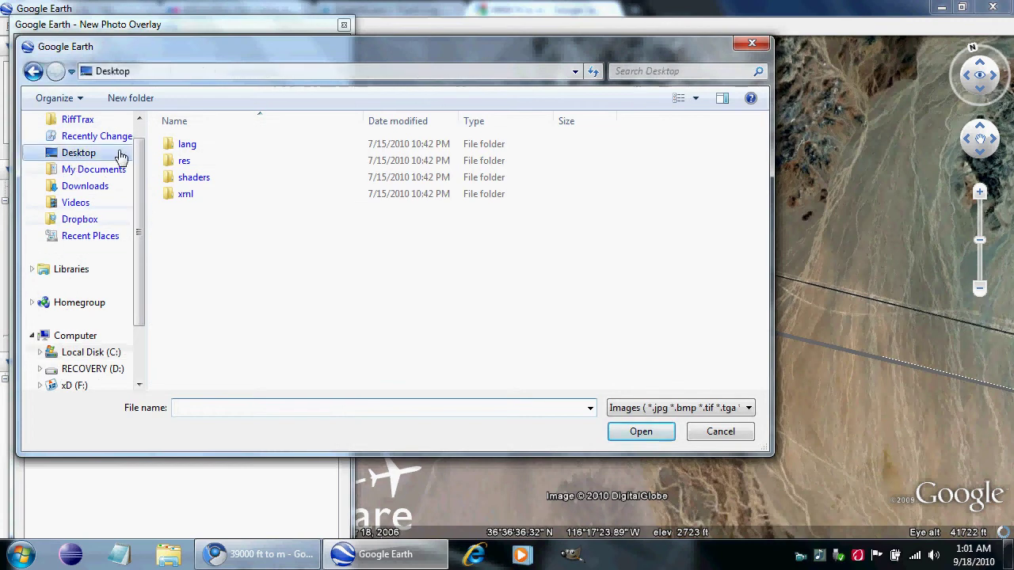
pyautogui.doubleClick(700, 183)
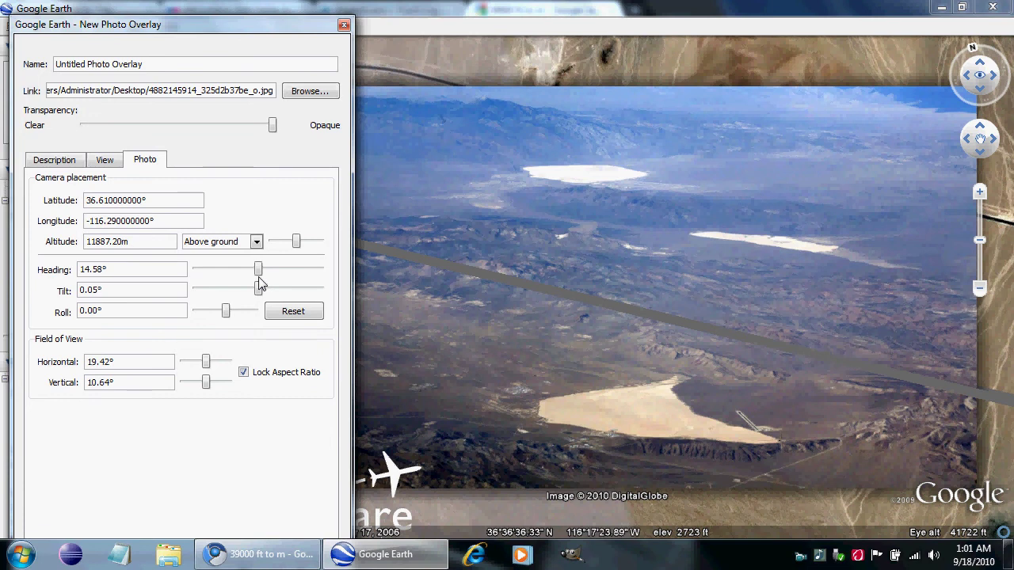
# - Set the overlay camera's tilt to 90° and make the photo about half transparent
pyautogui.moveTo(158, 290); pyautogui.dragTo(2, 317)
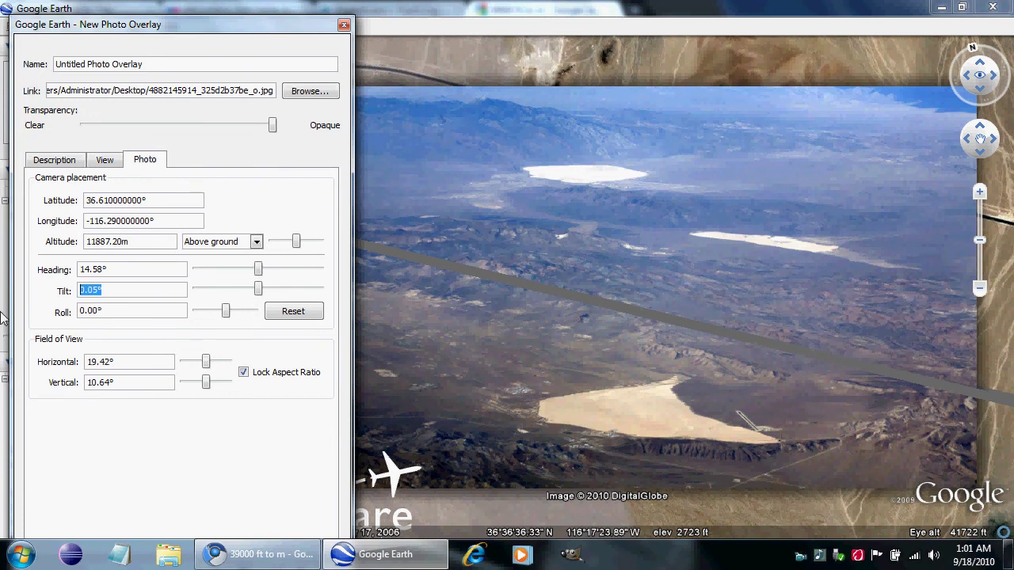
pyautogui.write('90')
pyautogui.press('Return')
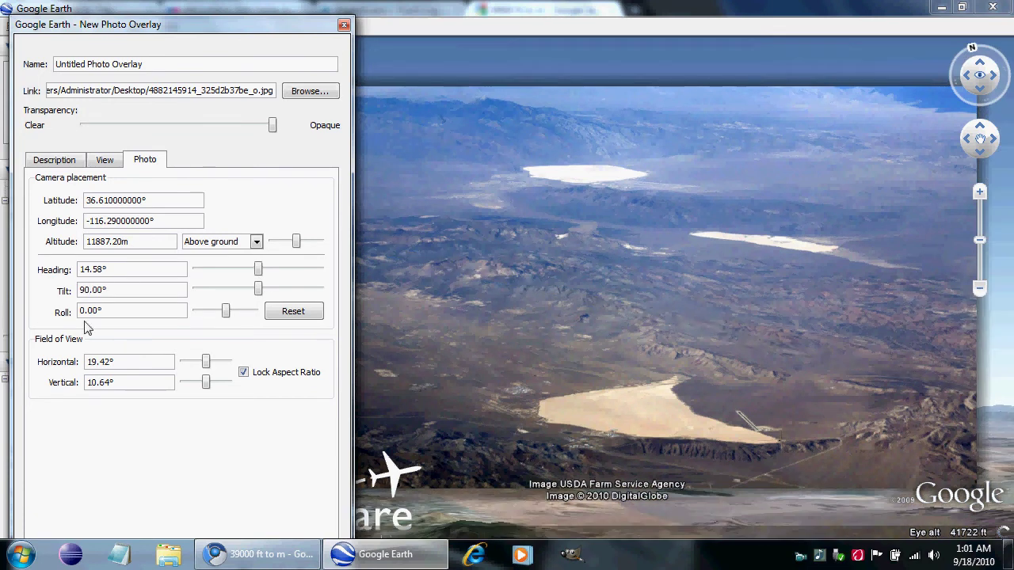
pyautogui.moveTo(272, 129); pyautogui.dragTo(183, 133)
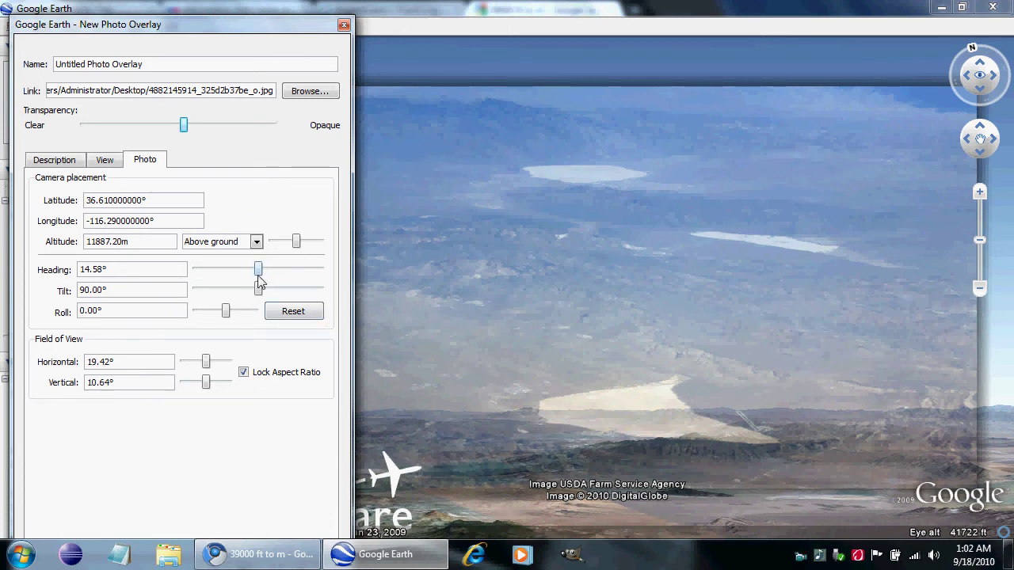
# - Align the terrain's lake beds with the photo using heading 31.12°, tilt 78.94° and a 20.11° by 11.03° field of view
pyautogui.moveTo(260, 291); pyautogui.dragTo(147, 263)
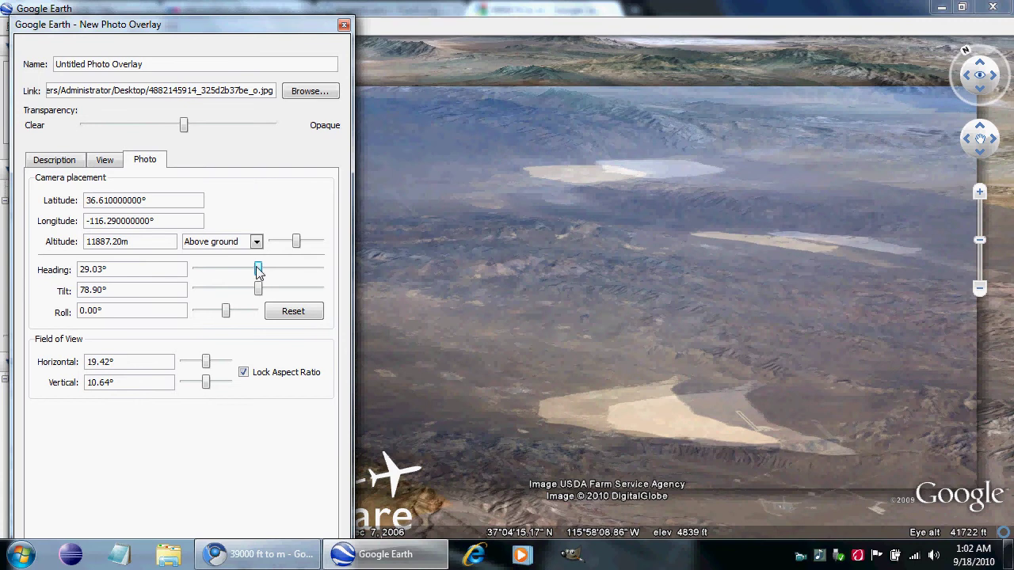
pyautogui.moveTo(258, 270)
pyautogui.mouseDown()
pyautogui.moveTo(240, 273)
pyautogui.moveTo(248, 270)
pyautogui.mouseUp()
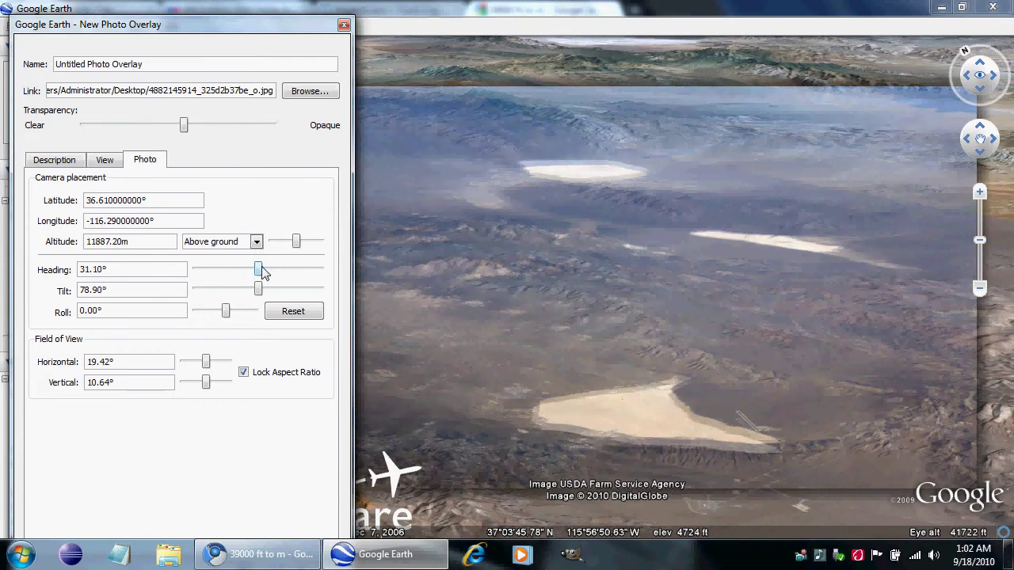
pyautogui.moveTo(261, 269); pyautogui.dragTo(264, 292)
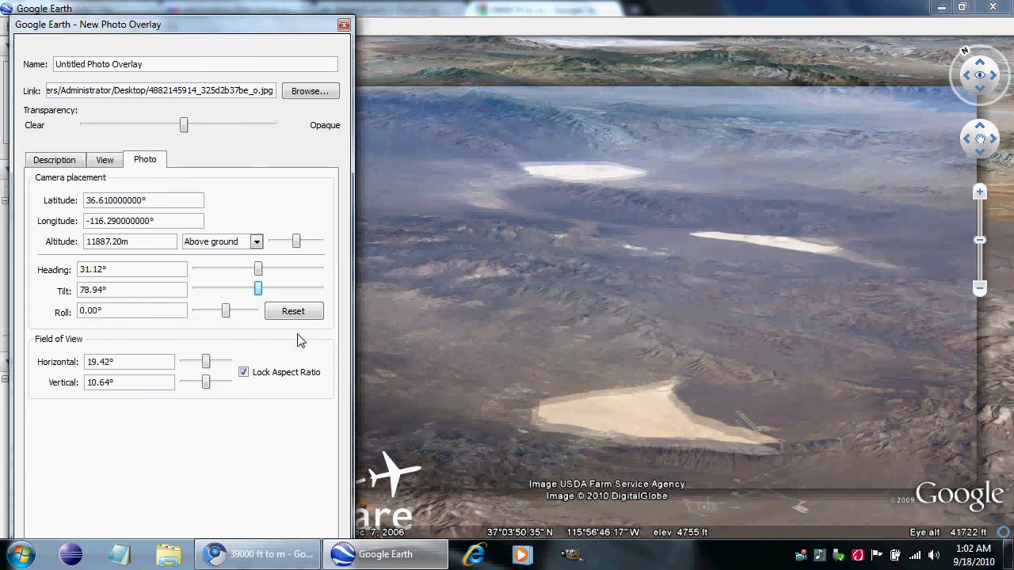
pyautogui.moveTo(204, 386); pyautogui.dragTo(211, 387)
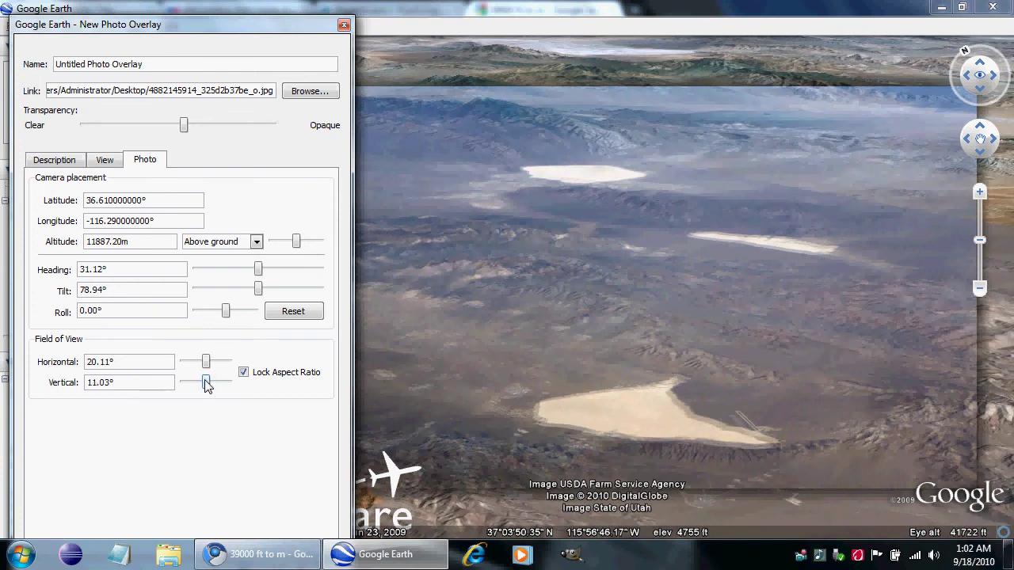
# - Refine the overlay's alignment with the terrain using heading 31.04°, tilt 78.91°, roll -0.20° and a 20.20° by 11.08° field of view
pyautogui.moveTo(209, 386); pyautogui.dragTo(213, 381)
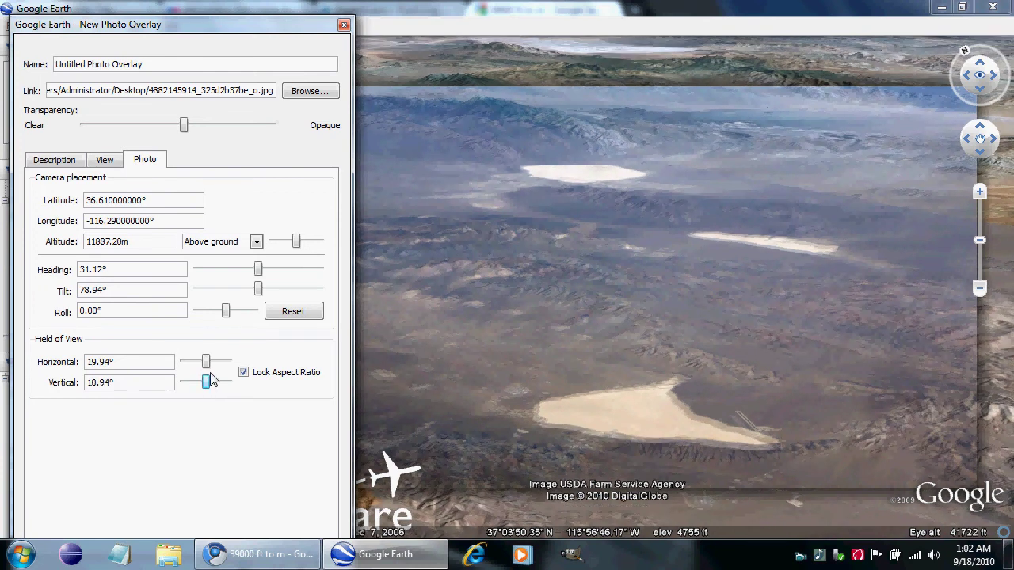
pyautogui.moveTo(256, 289); pyautogui.dragTo(263, 288)
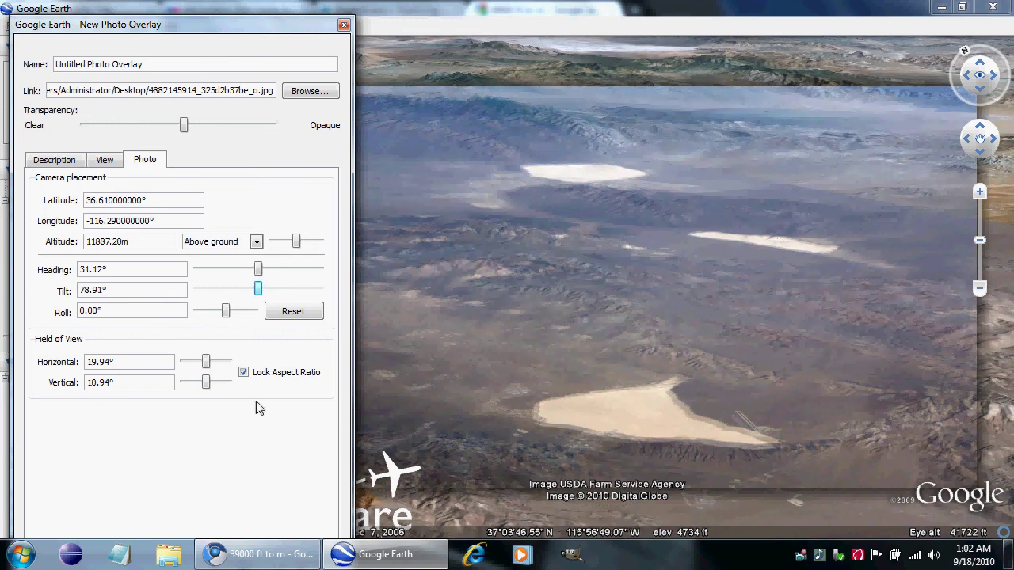
pyautogui.moveTo(206, 384); pyautogui.dragTo(216, 392)
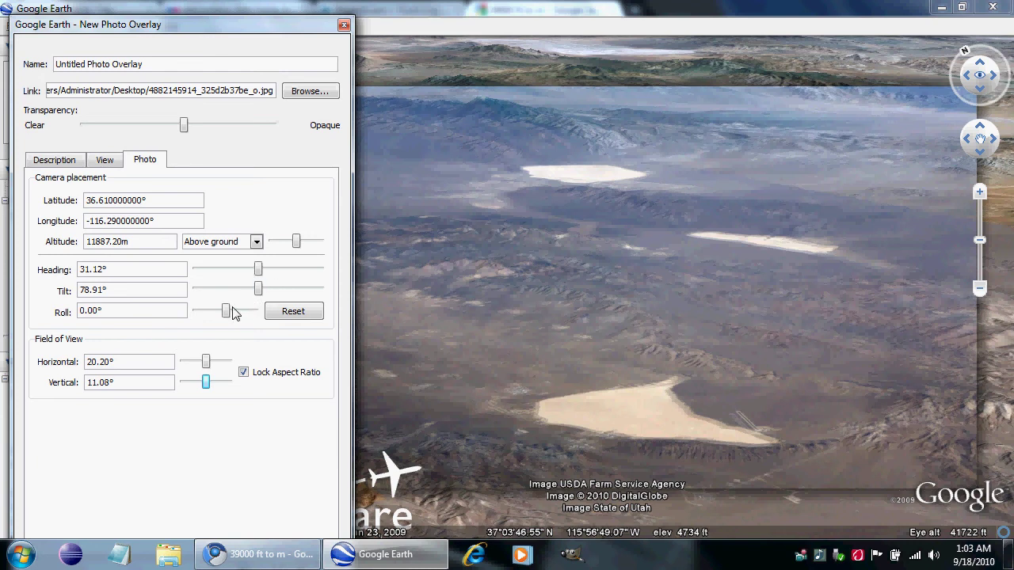
pyautogui.moveTo(228, 315); pyautogui.dragTo(220, 316)
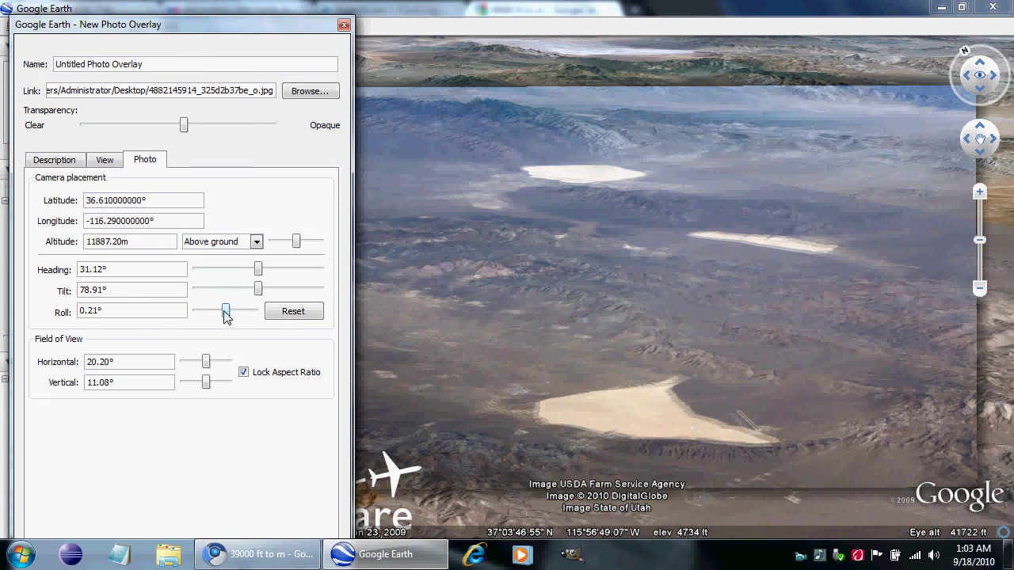
pyautogui.moveTo(228, 315)
pyautogui.mouseDown()
pyautogui.moveTo(212, 316)
pyautogui.moveTo(240, 315)
pyautogui.moveTo(220, 317)
pyautogui.mouseUp()
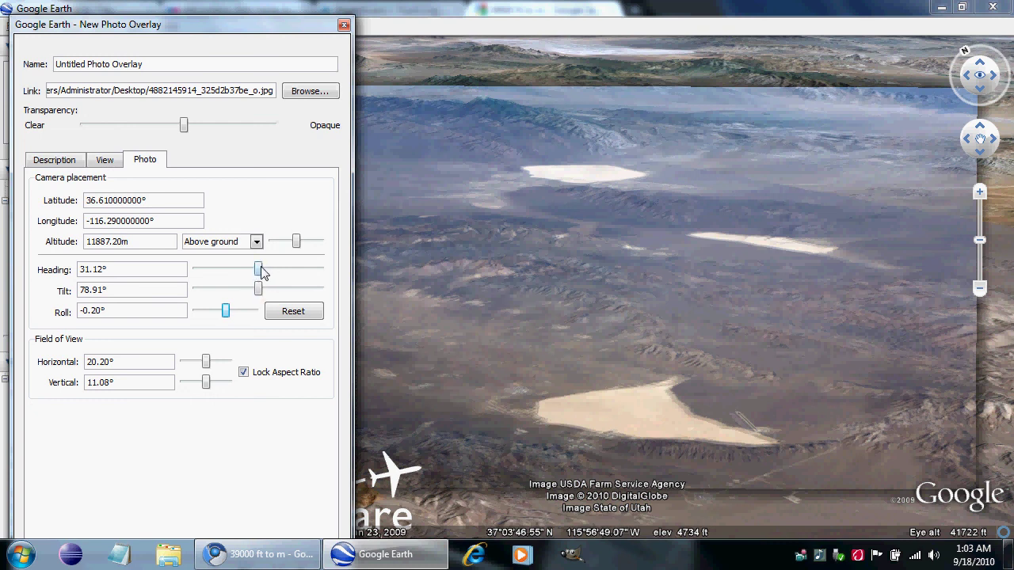
pyautogui.moveTo(263, 272)
pyautogui.mouseDown()
pyautogui.moveTo(255, 273)
pyautogui.moveTo(265, 277)
pyautogui.mouseUp()
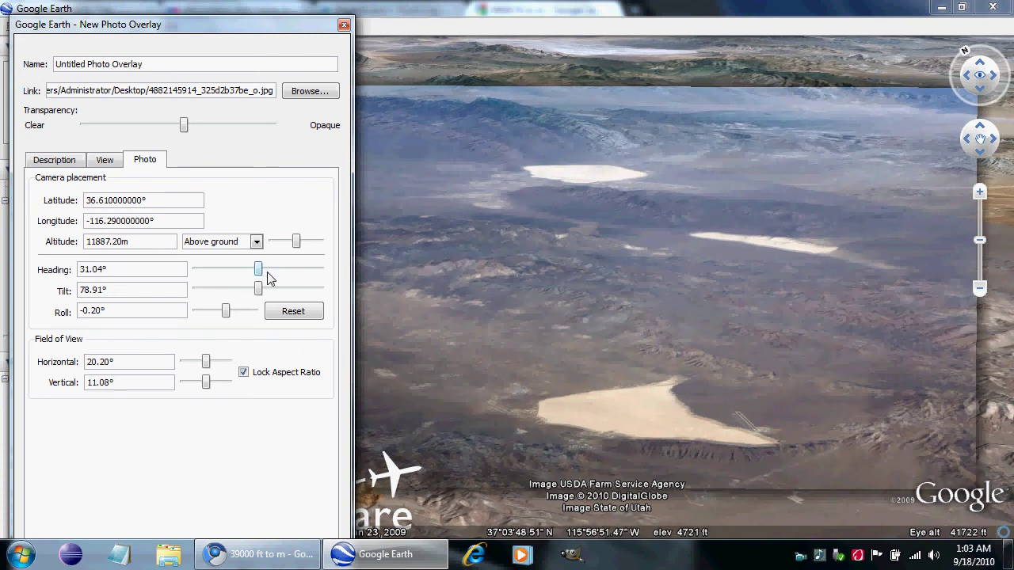
# - Unlock the field of view's aspect ratio, set it to 20.23° horizontal and 11.18° vertical, and adjust the camera tilt to 78.86°
pyautogui.click(244, 374)
pyautogui.moveTo(208, 362); pyautogui.dragTo(204, 363)
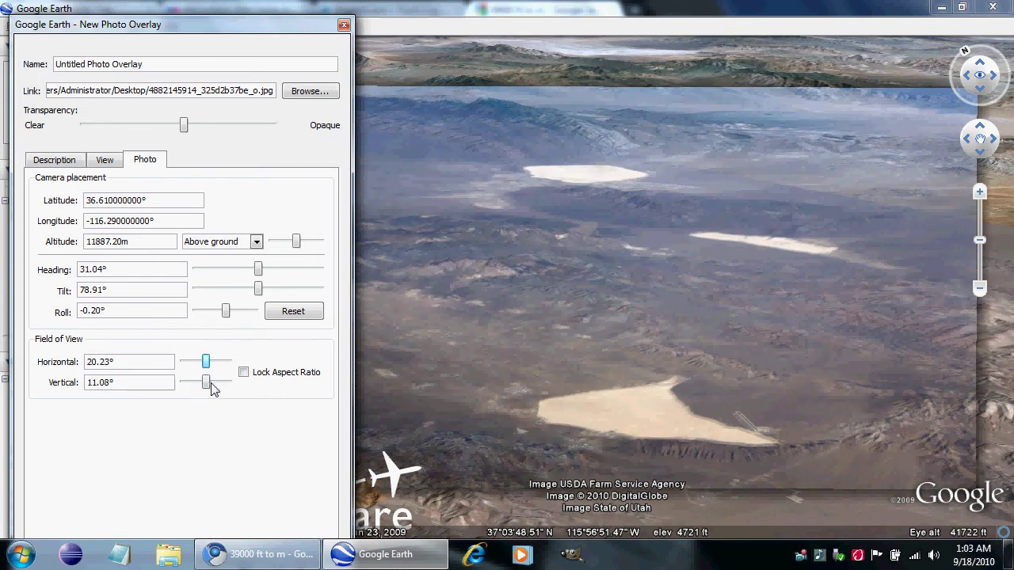
pyautogui.click(210, 383)
pyautogui.moveTo(210, 388); pyautogui.dragTo(212, 389)
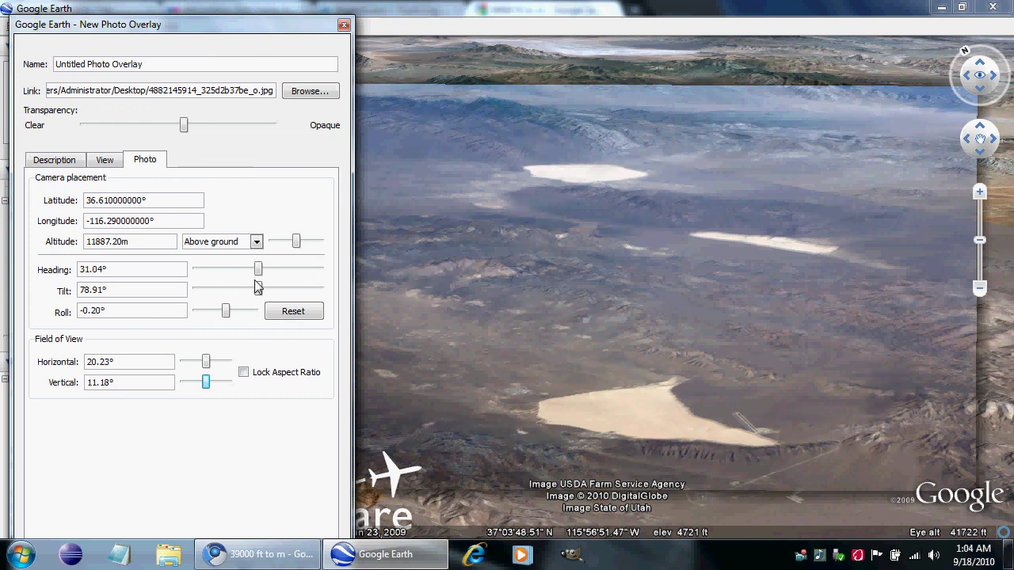
pyautogui.moveTo(259, 287); pyautogui.dragTo(266, 295)
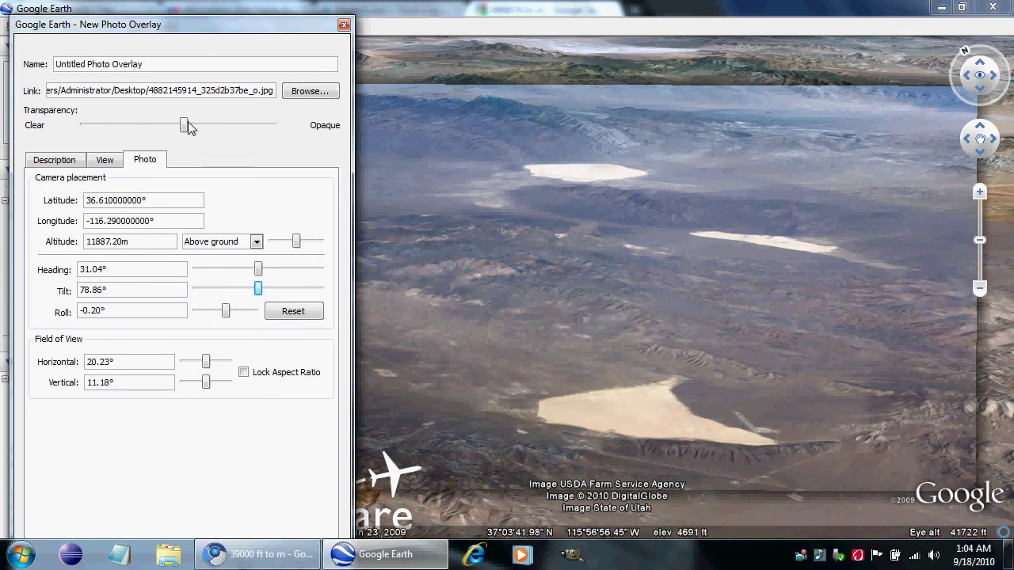
# - Fade the photo from fully opaque to fully clear to compare its lake beds with the terrain beneath
pyautogui.moveTo(184, 127)
pyautogui.mouseDown()
pyautogui.moveTo(83, 127)
pyautogui.moveTo(198, 128)
pyautogui.mouseUp()
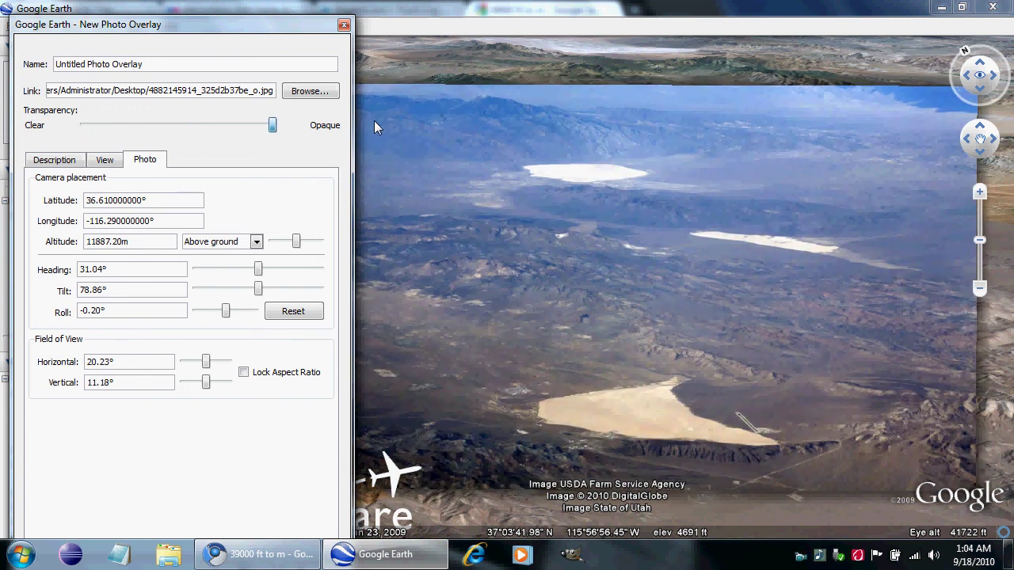
pyautogui.moveTo(371, 119); pyautogui.dragTo(481, 180)
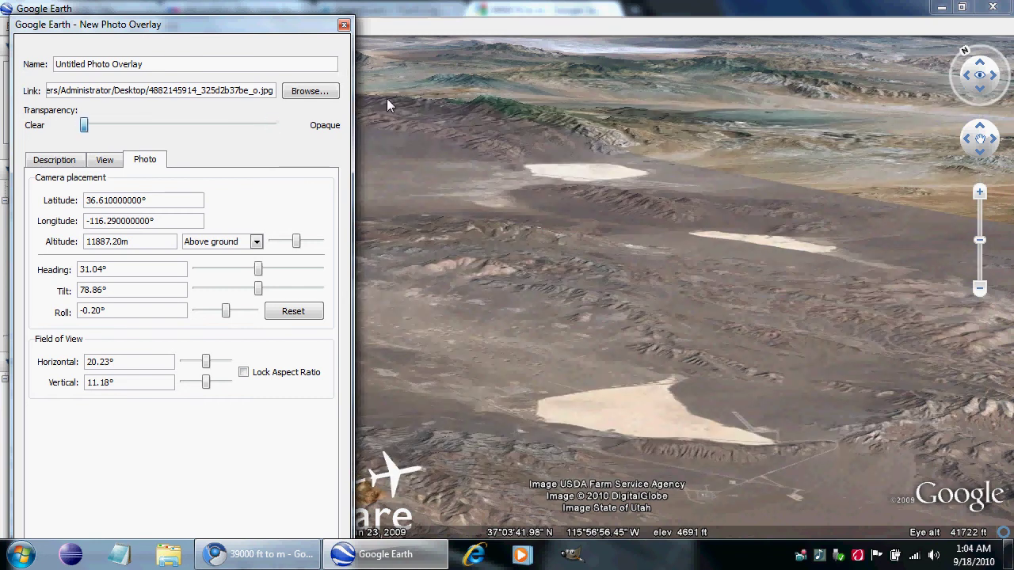